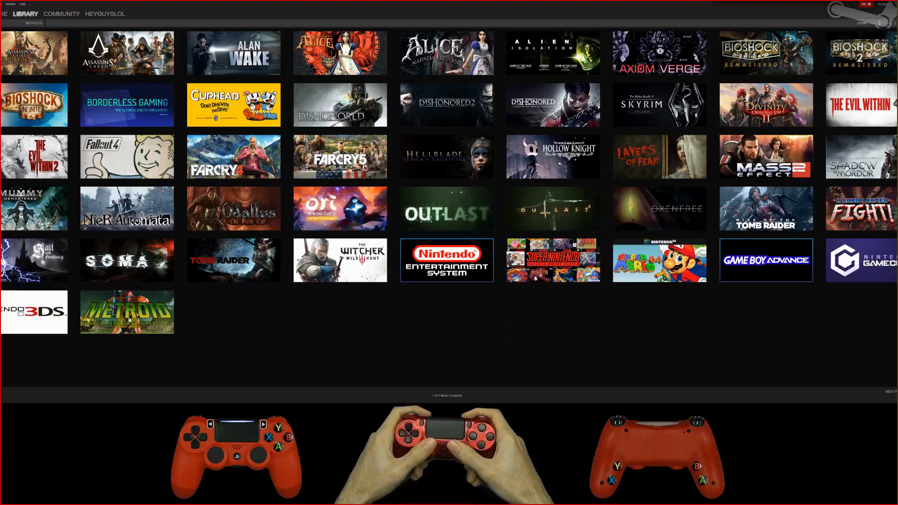
Step: Display Task Manager over Big Picture mode and open the Library's Installed games
key("ctrl+shift+Escape")
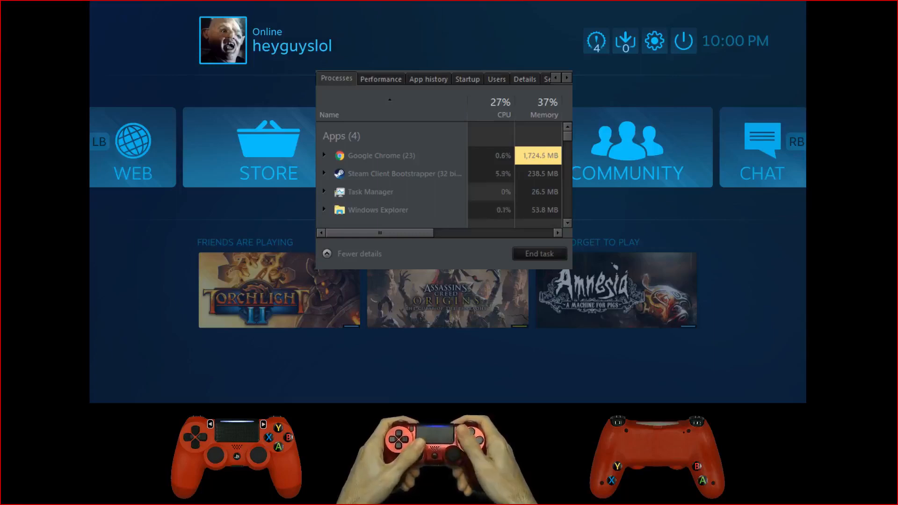
key("Return")
key("Down")
Step: Browse the installed games grid to examine the Steam client's CPU load in Task Manager, closing the monitor when finished
key("Down")
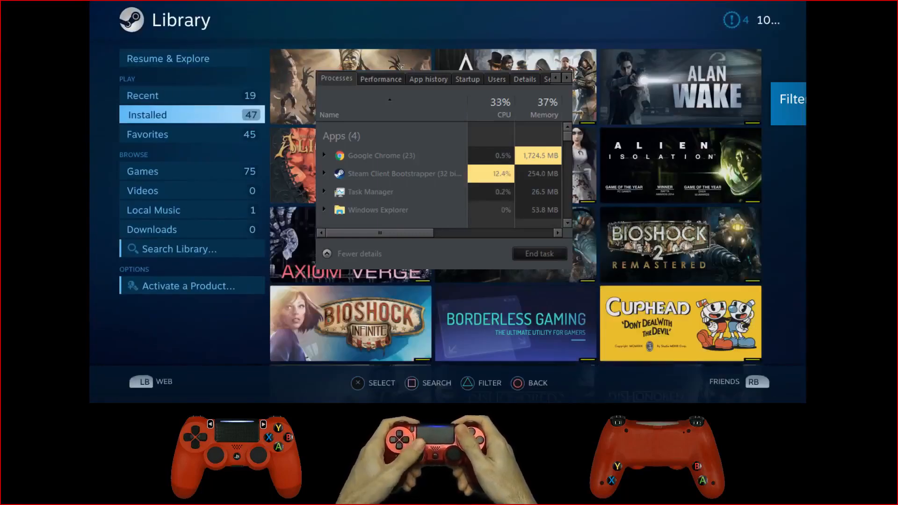
key("Right")
key("Right")
key("Down")
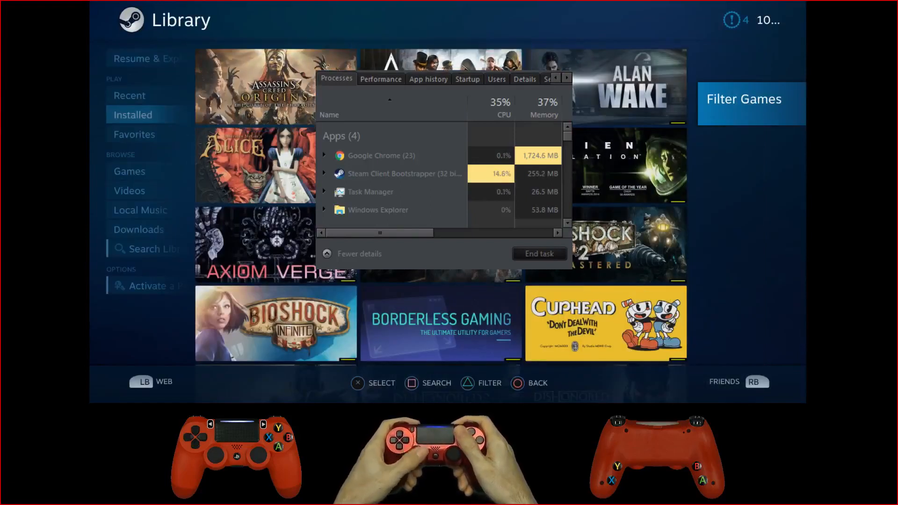
key("Down")
key("Left")
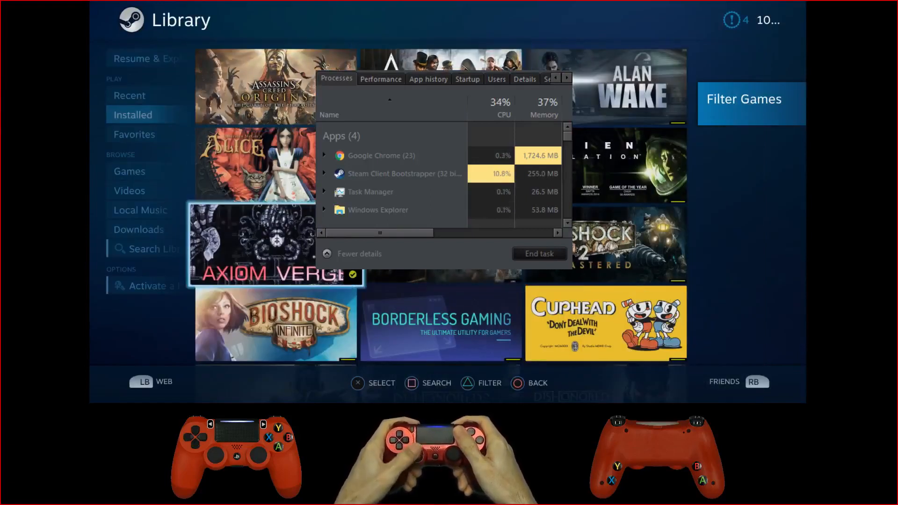
key("Down")
key("Right")
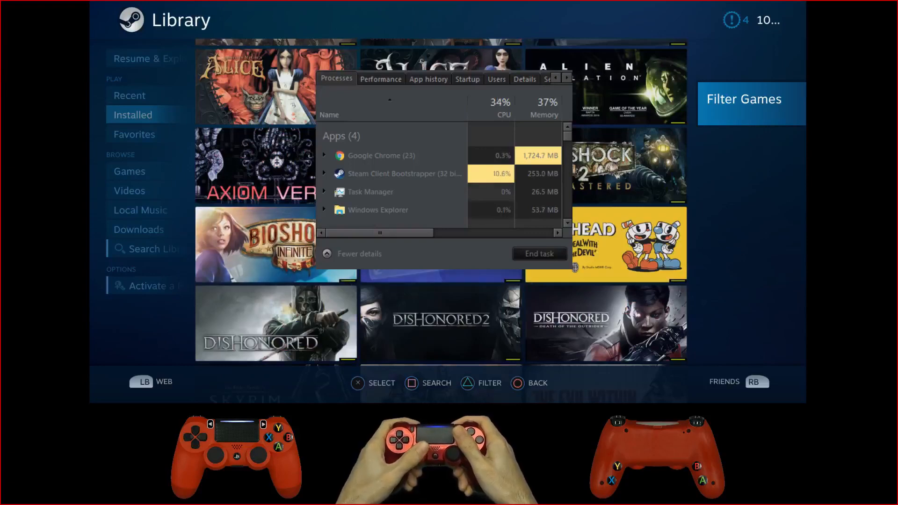
key("Up")
key("Left")
key("Up")
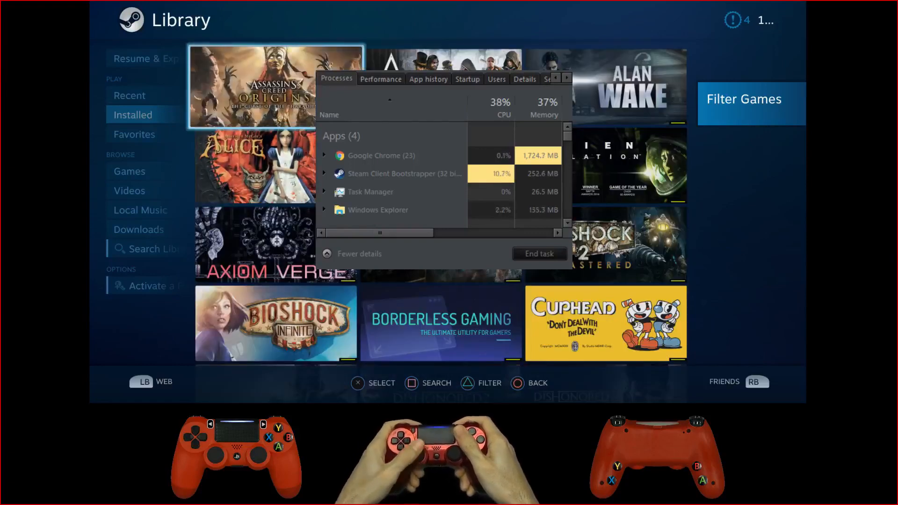
key("Right")
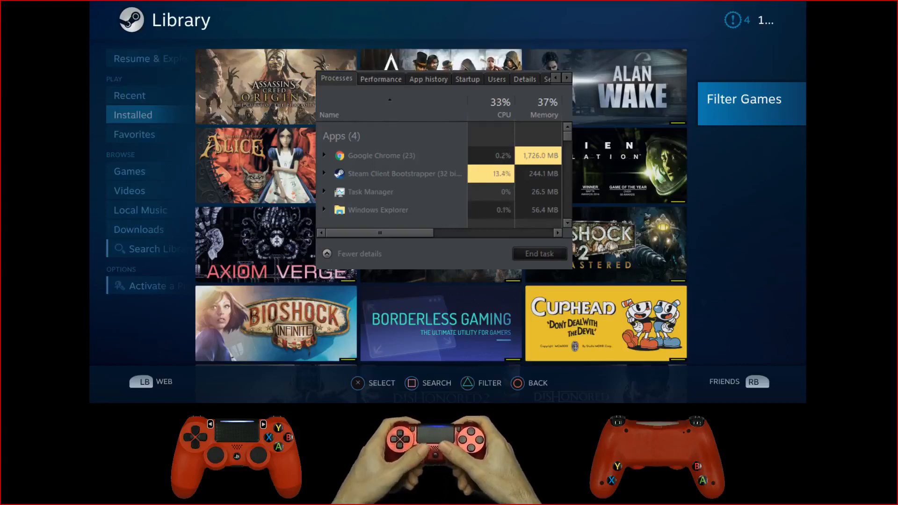
key("Down")
key("Right")
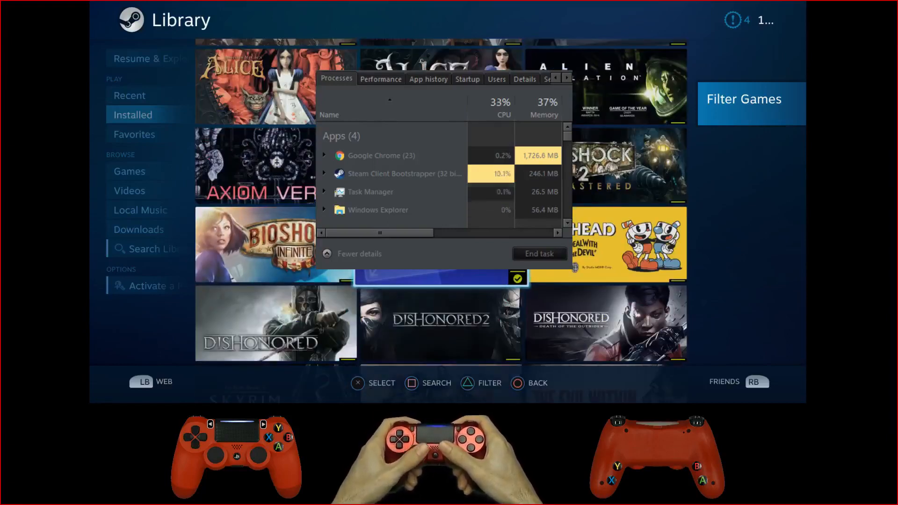
key("Up")
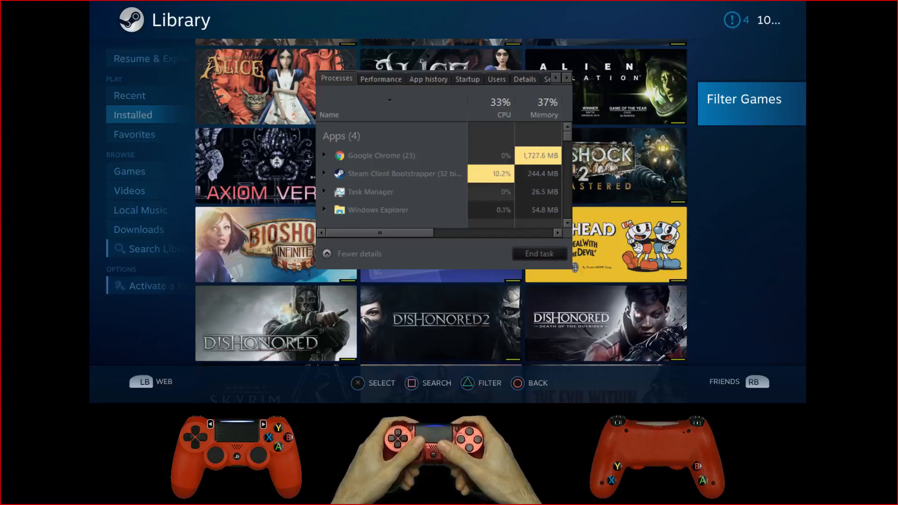
key("alt+F4")
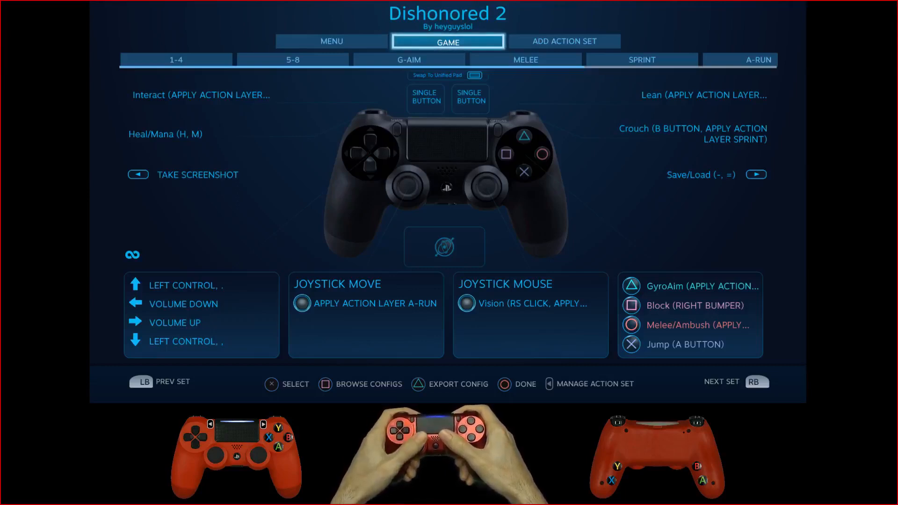
Step: Open the face-button pad settings of the GAME action set in the Dishonored 2 controller configuration
key("Down")
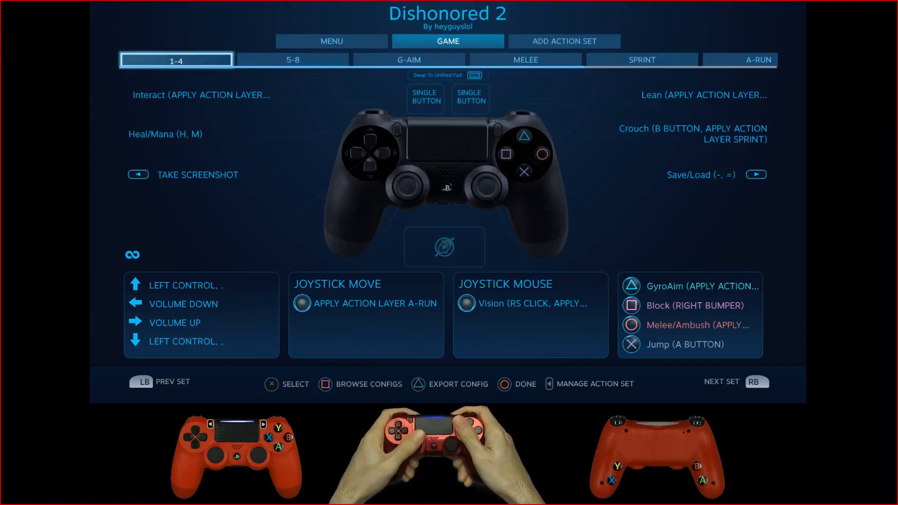
key("Down")
key("Right")
key("Down")
key("Down")
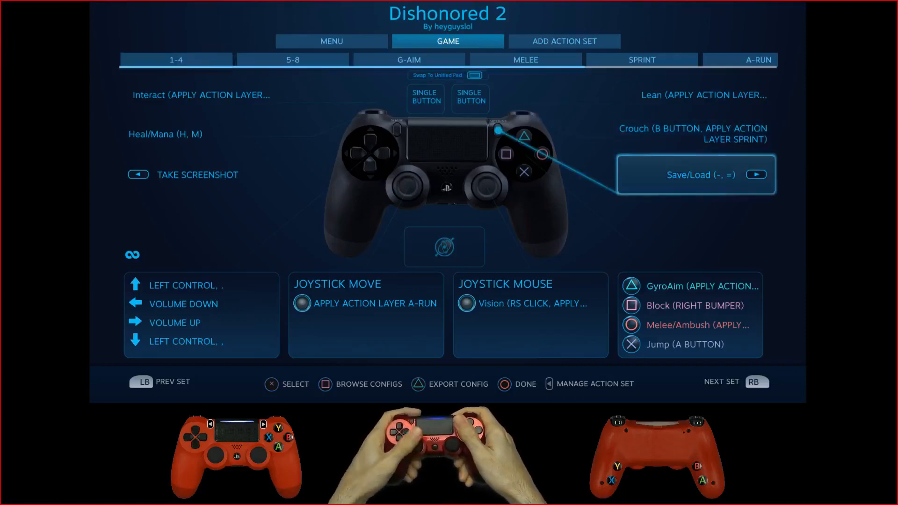
key("Down")
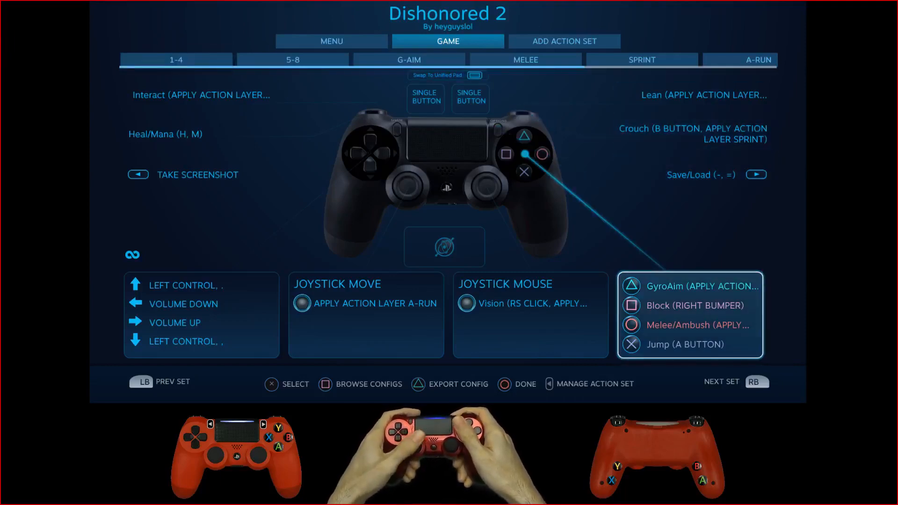
key("Return")
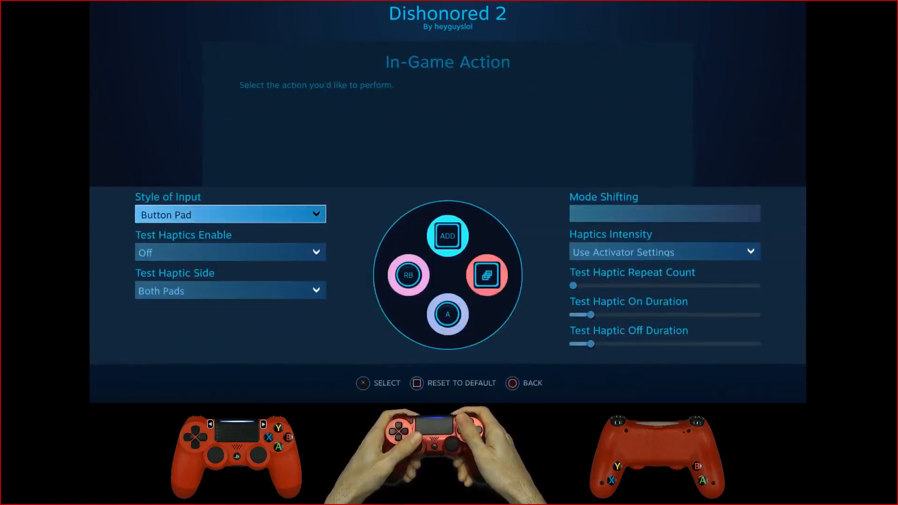
Step: View the Mode Shifting settings of the GAME set's button pad and return to the configuration overview
key("Right")
key("Up")
key("Right")
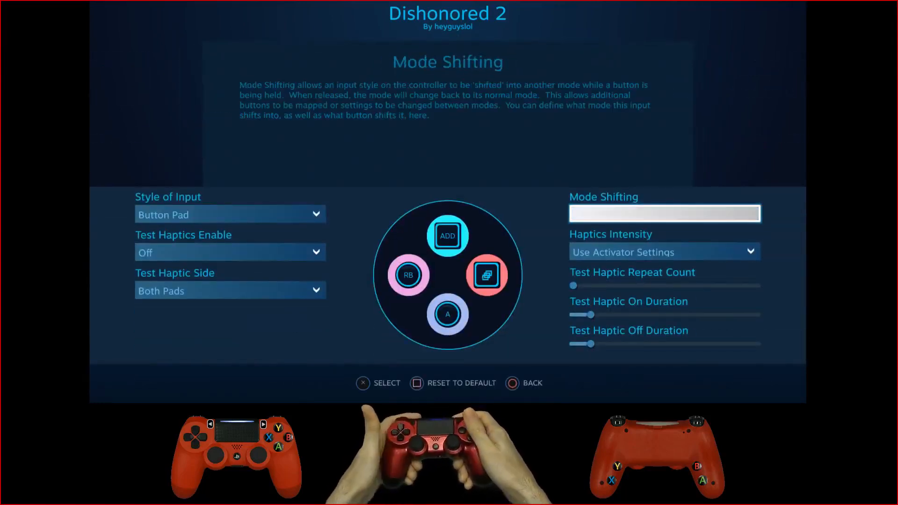
key("Return")
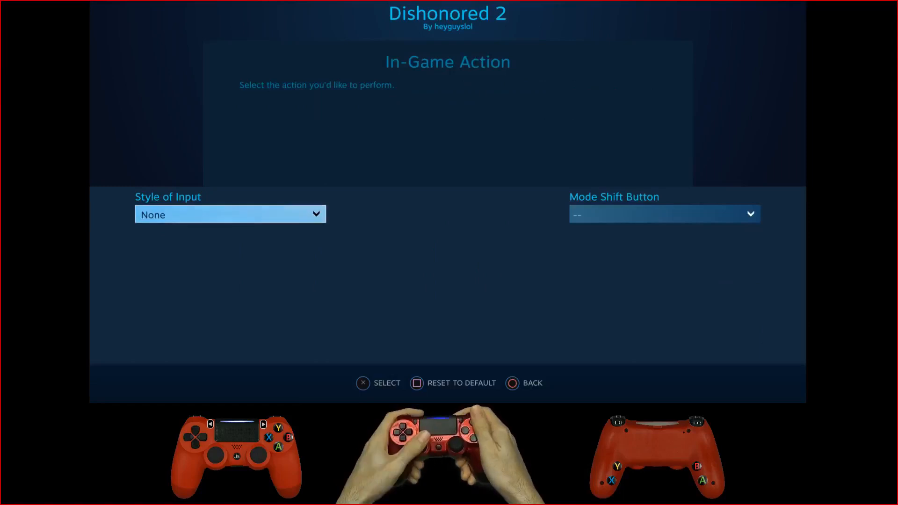
key("Escape")
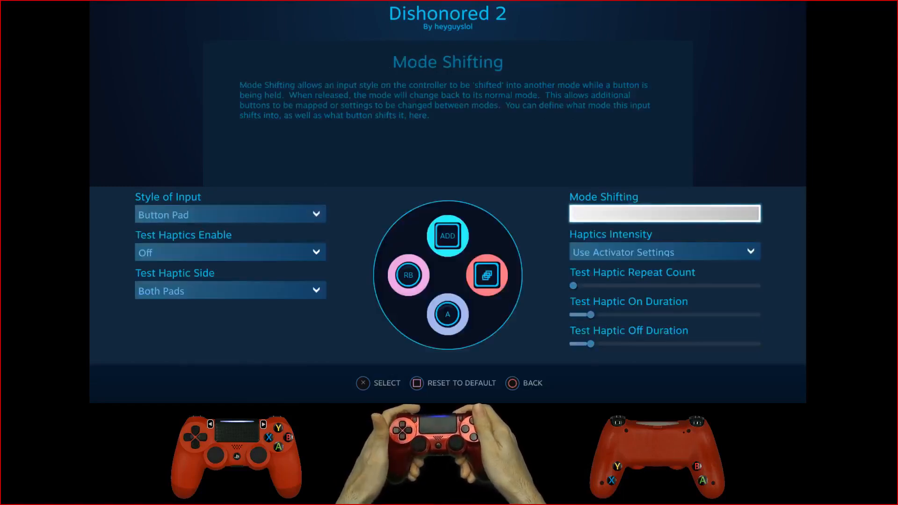
key("Escape")
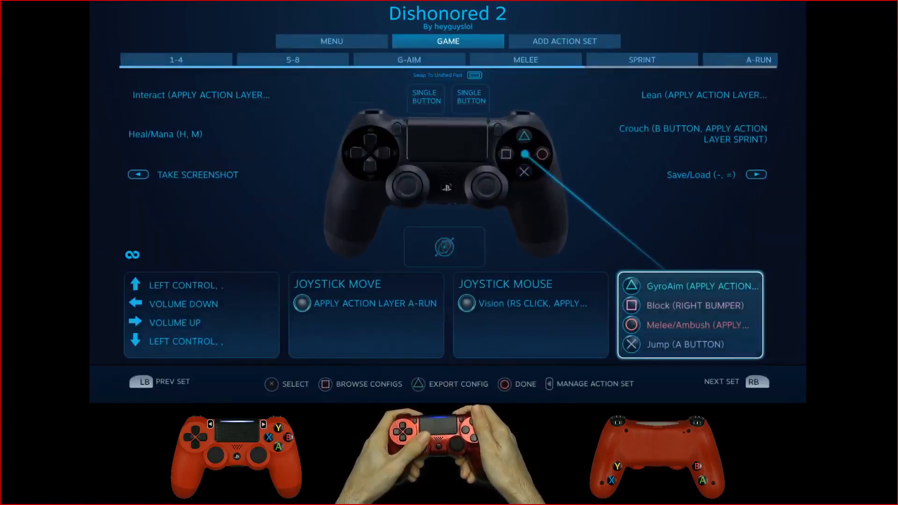
Step: Switch to the 1-4 action layer and open its face-button pad settings
key("Left")
key("Up")
key("Up")
key("Return")
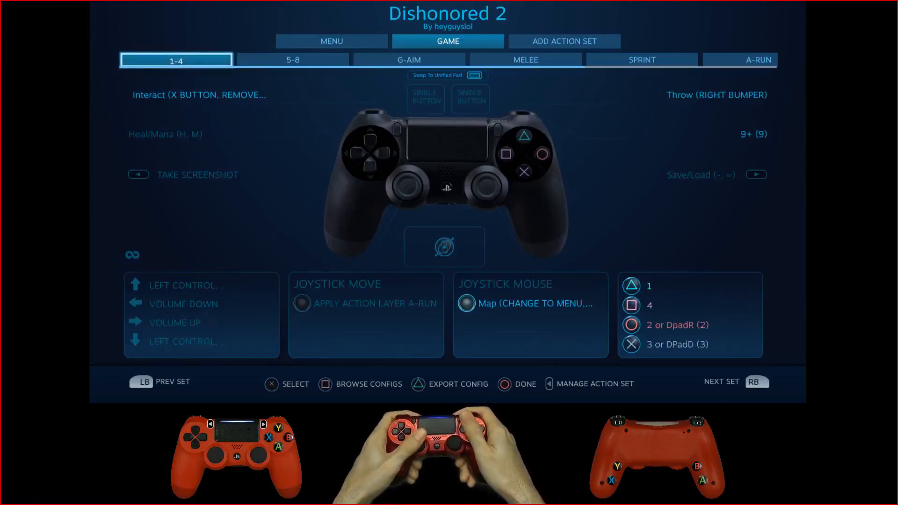
key("Down")
key("Down")
key("Down")
key("Down")
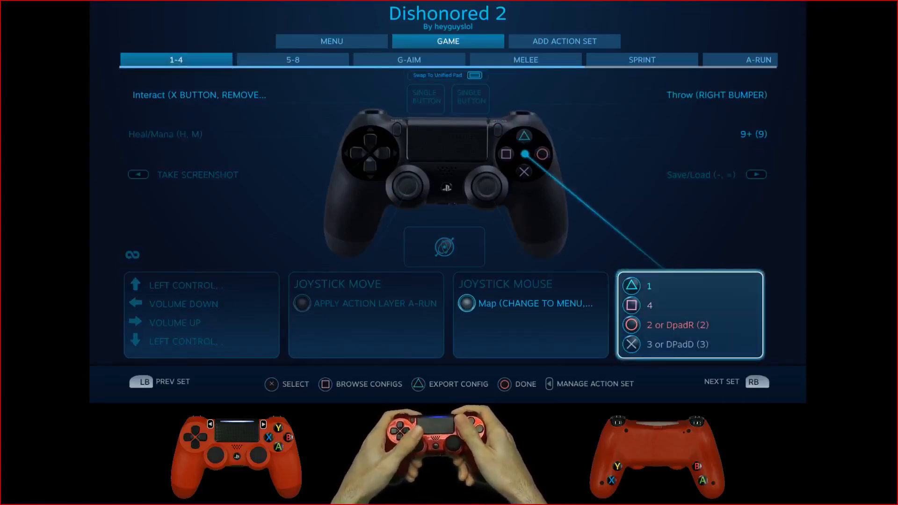
key("Return")
Step: Open Mode Shifting for the 1-4 layer's face buttons and set its Style of Input to Button Pad
key("Right")
key("Right")
key("Up")
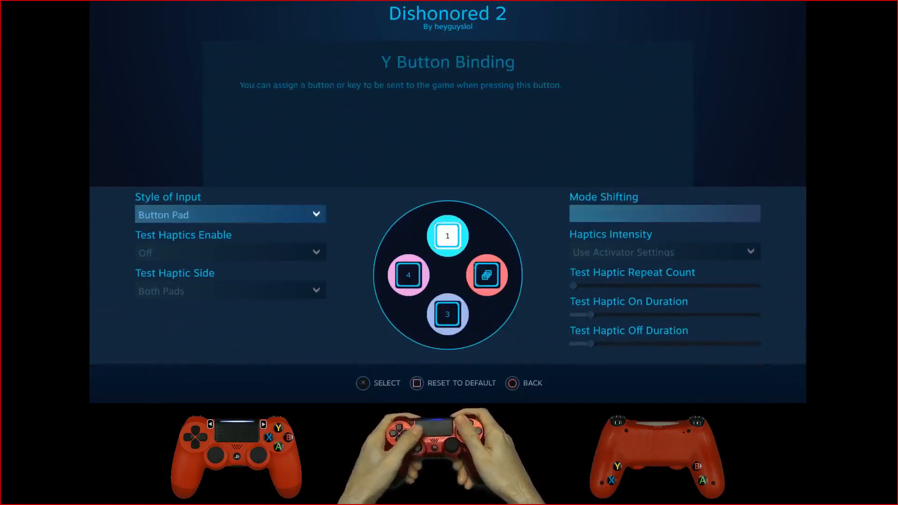
key("Right")
key("Return")
key("Return")
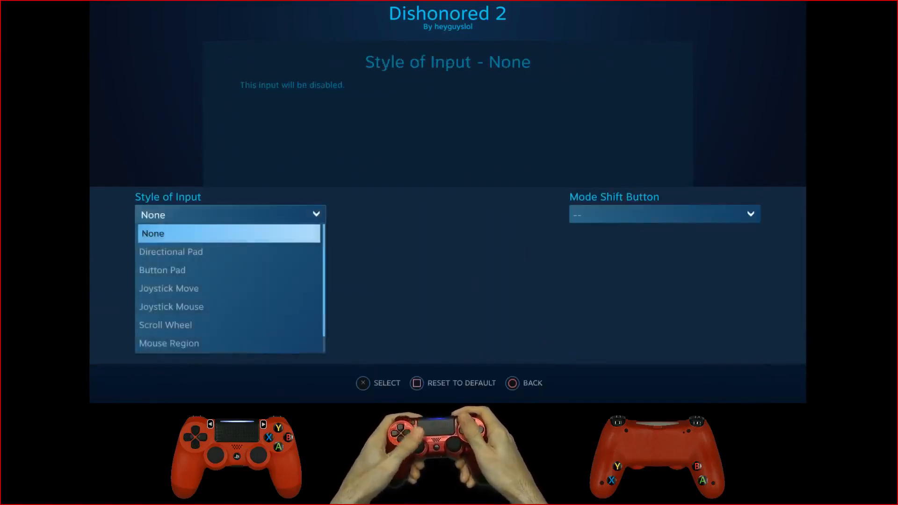
key("Down")
key("Down")
Step: Set the Mode Shift Button to Left Trigger Full Pull and leave the mode shift settings
key("Return")
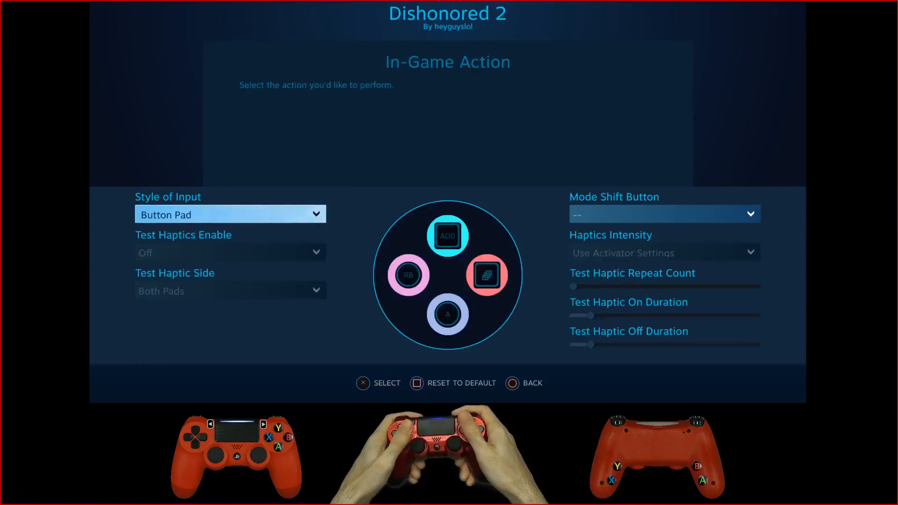
key("Right")
key("Right")
key("Right")
key("Return")
key("Down")
key("Down")
key("Down")
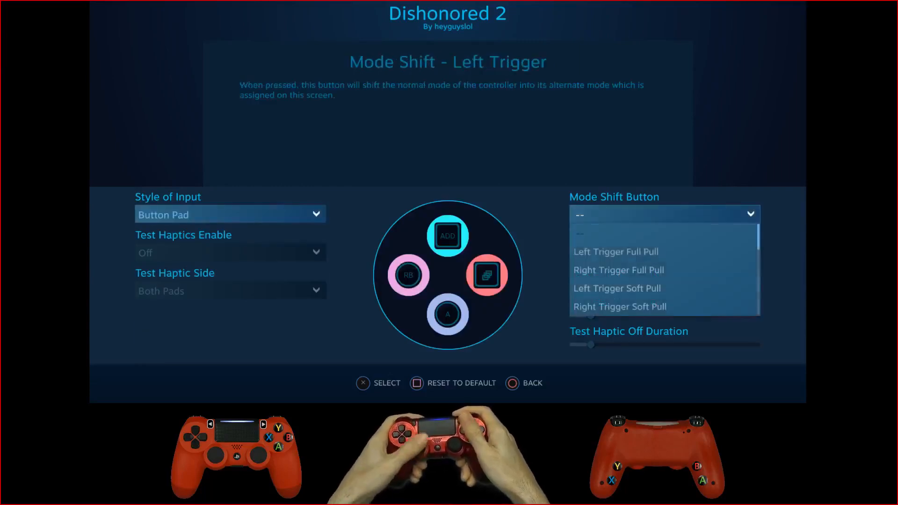
key("Down")
key("Down")
key("Up")
key("Up")
key("Up")
key("Up")
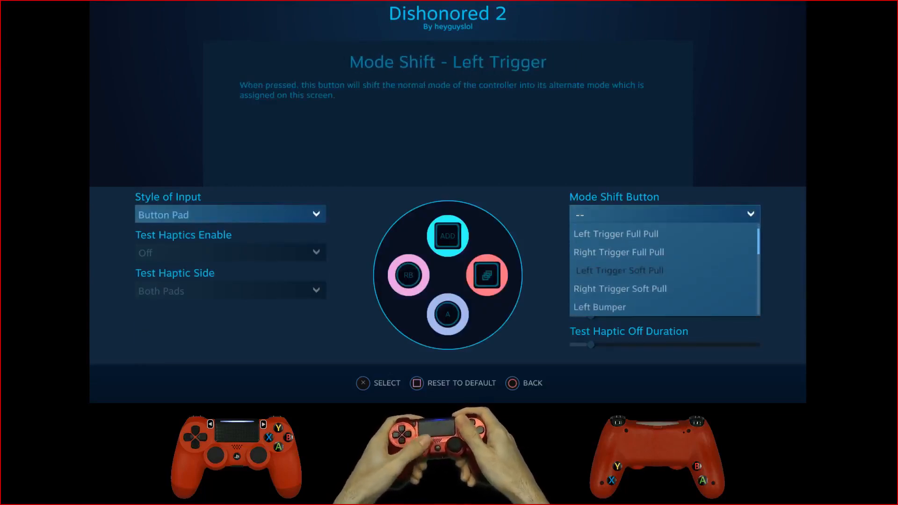
key("Return")
key("Left")
key("Up")
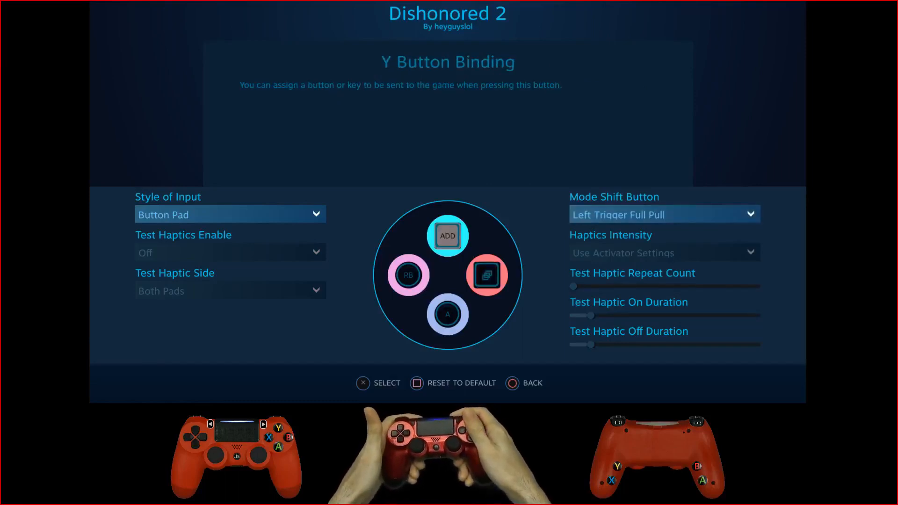
key("Right")
key("Escape")
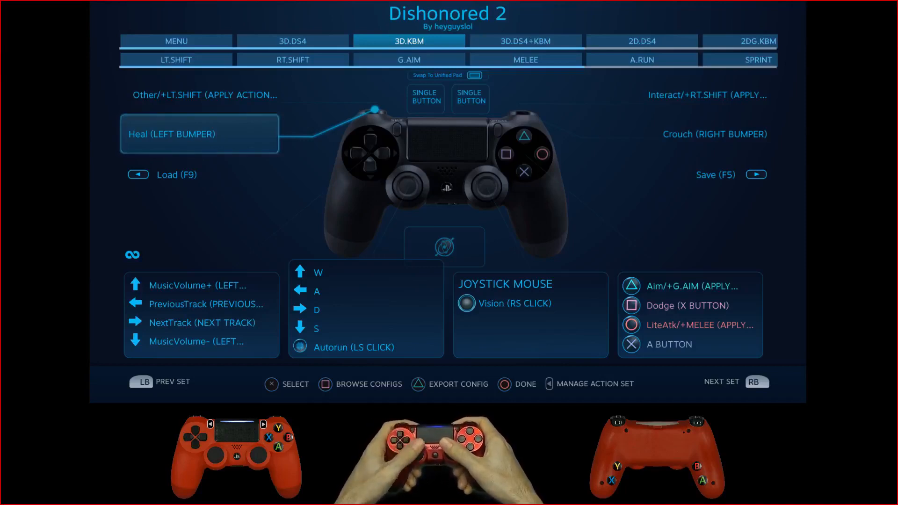
Step: View the A Button Binding in the face-button pad of the 3D.KBM action set
key("Right")
key("Down")
key("Down")
key("Return")
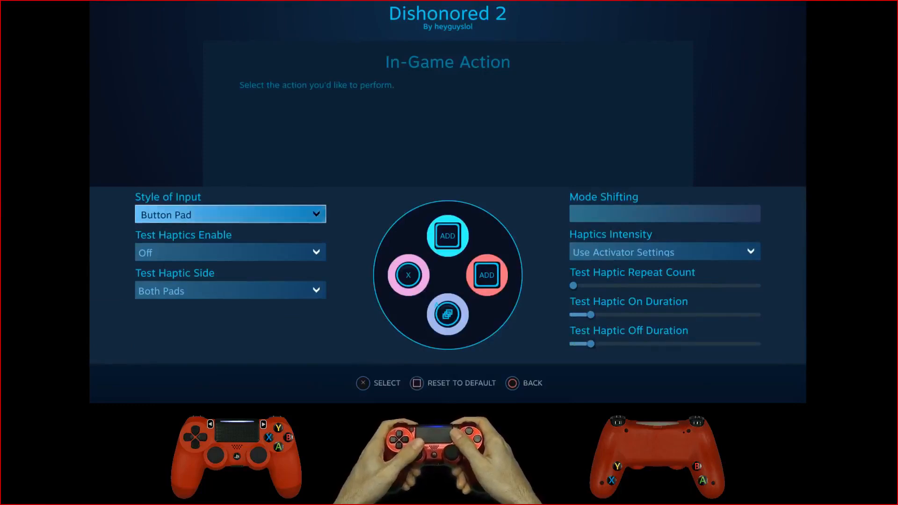
key("Down")
key("Right")
key("Return")
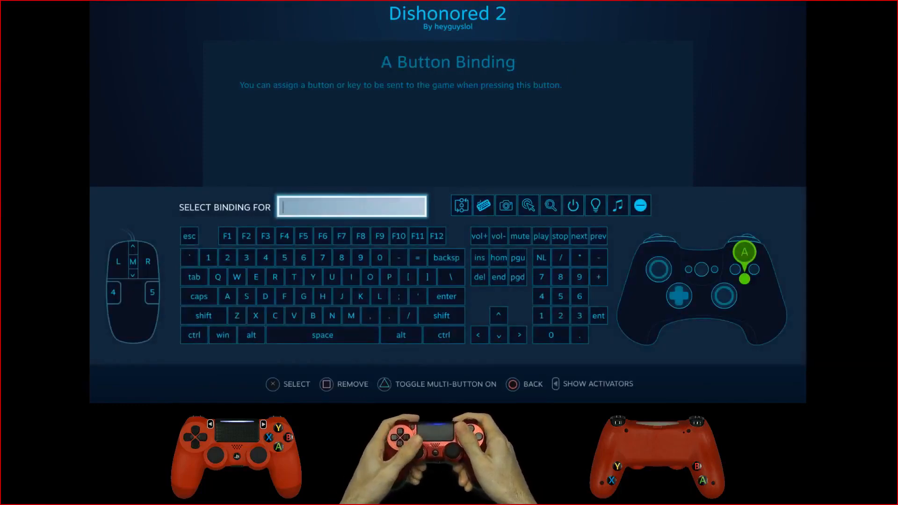
key("Return")
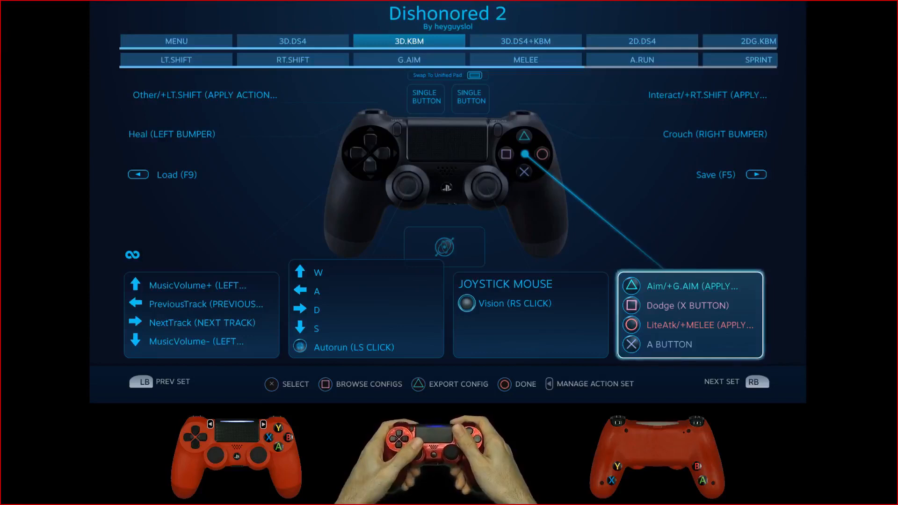
Step: Open the A Button Binding of the 3D.KBM face-button pad and enable multi-button binding
key("Return")
key("Right")
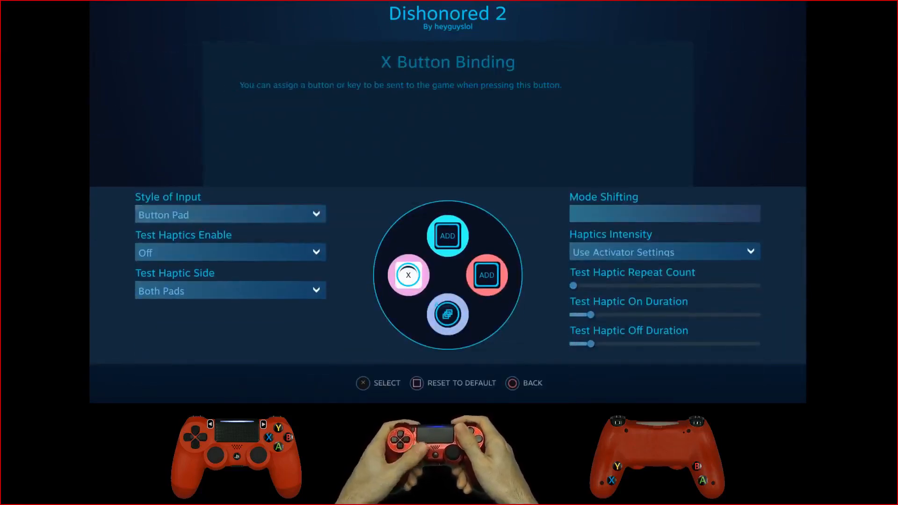
key("Down")
key("Return")
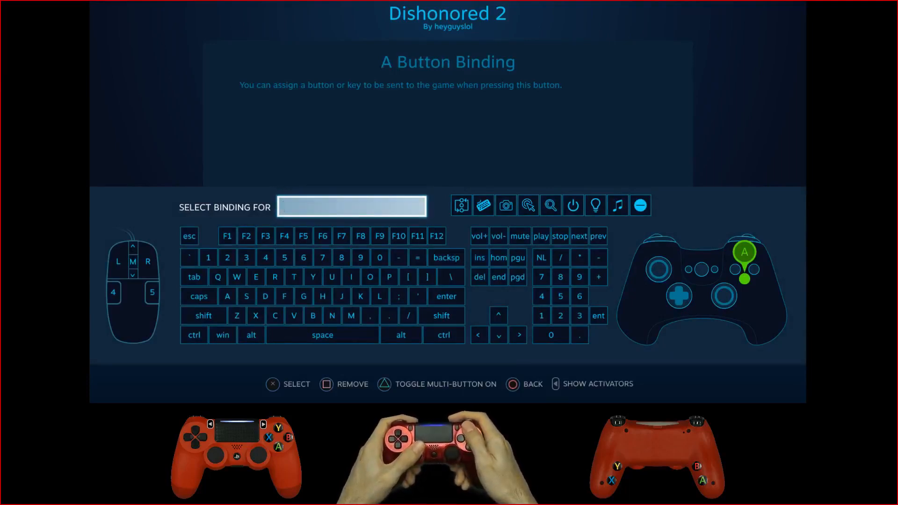
key("y")
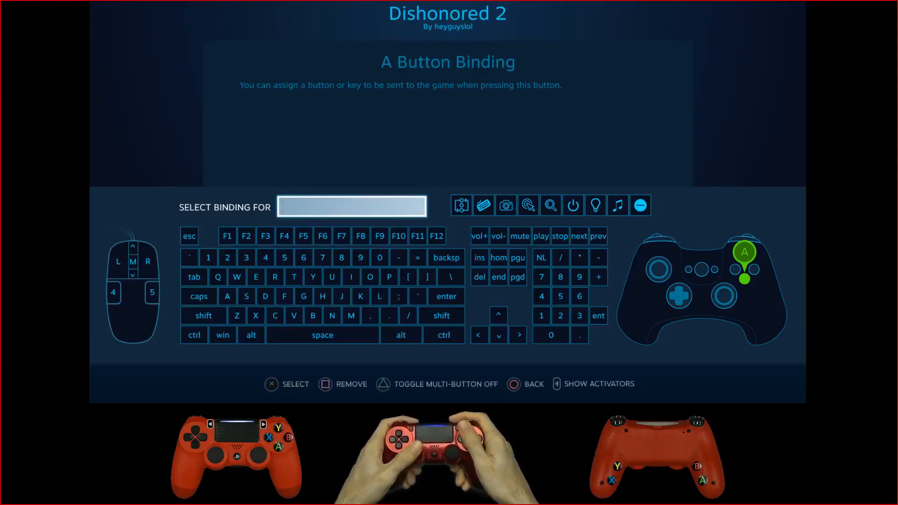
Step: Add the number keys 2, 4, 6 and 8 to the A Button's multi-button binding
key("Down")
key("Right")
key("Down")
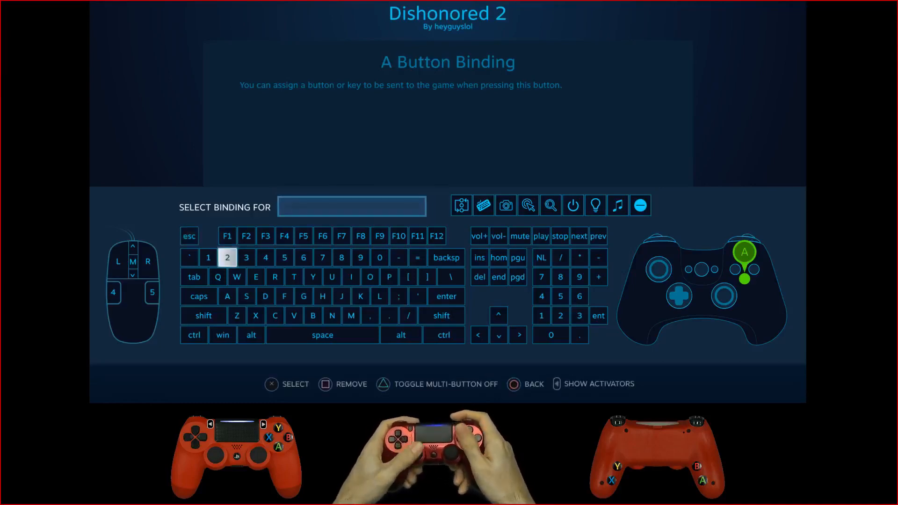
key("Return")
key("Right")
key("Right")
key("Return")
key("Right")
key("Right")
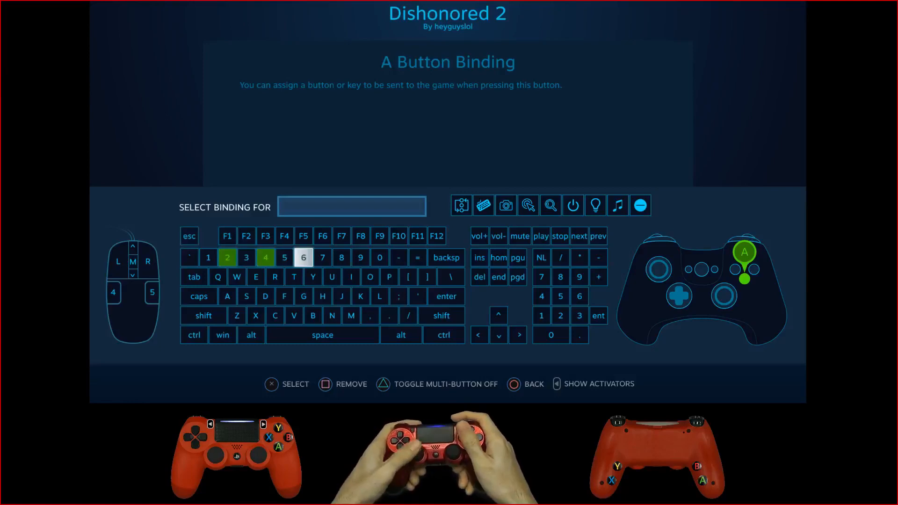
key("Return")
key("Right")
key("Right")
key("Return")
Step: Add the J and G keys to the A Button's multi-button binding and return to the 3D.KBM layout
key("Down")
key("Down")
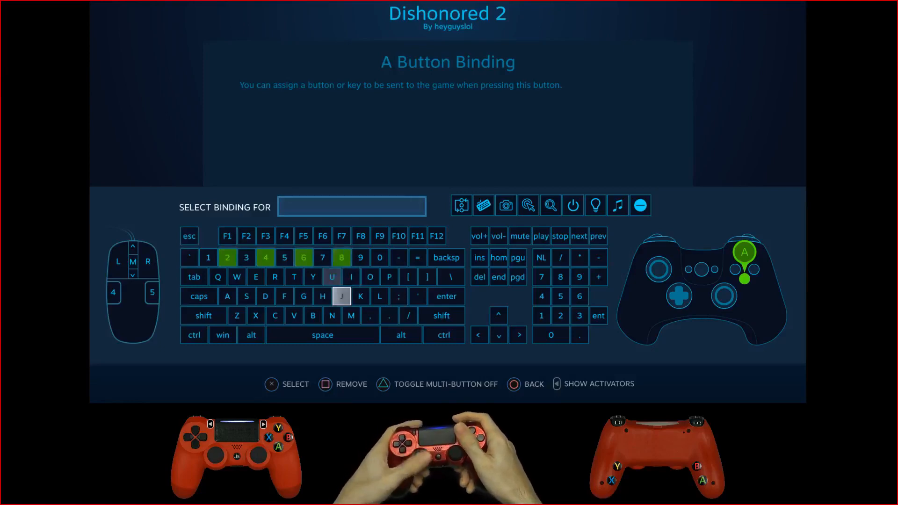
key("Return")
key("Left")
key("Left")
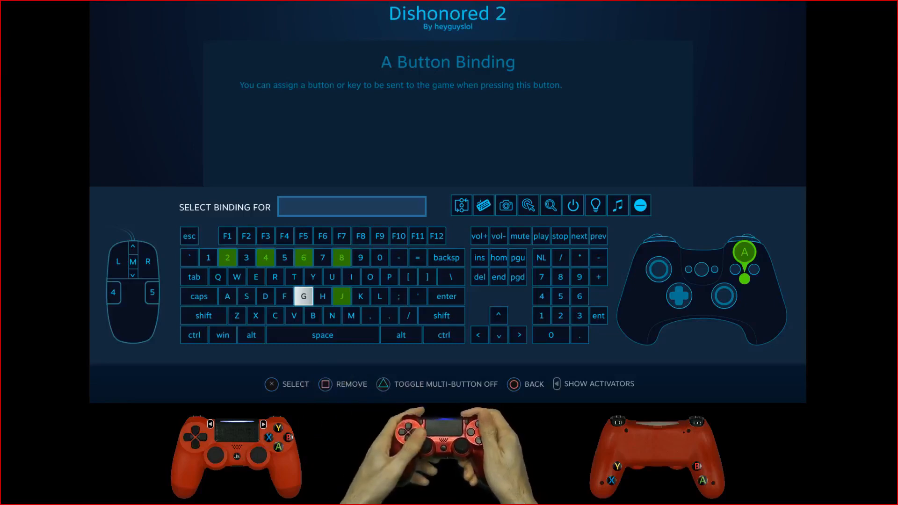
key("Escape")
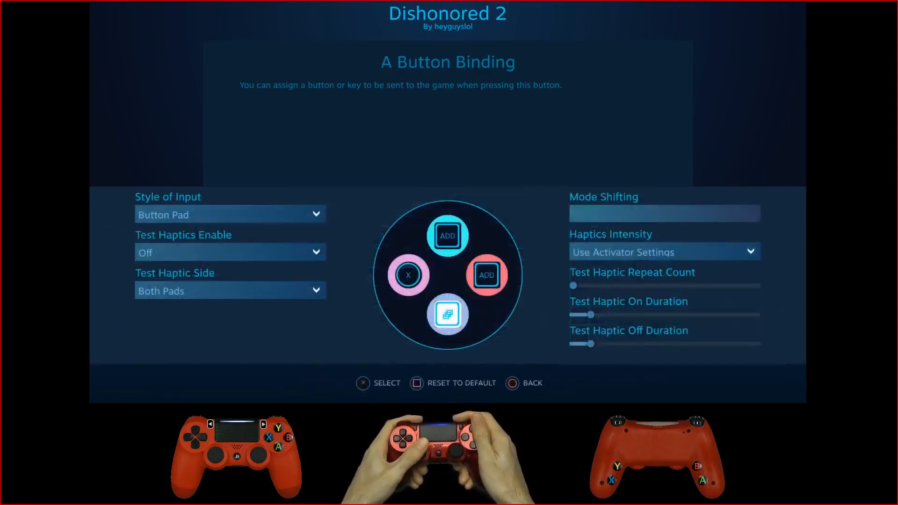
key("Escape")
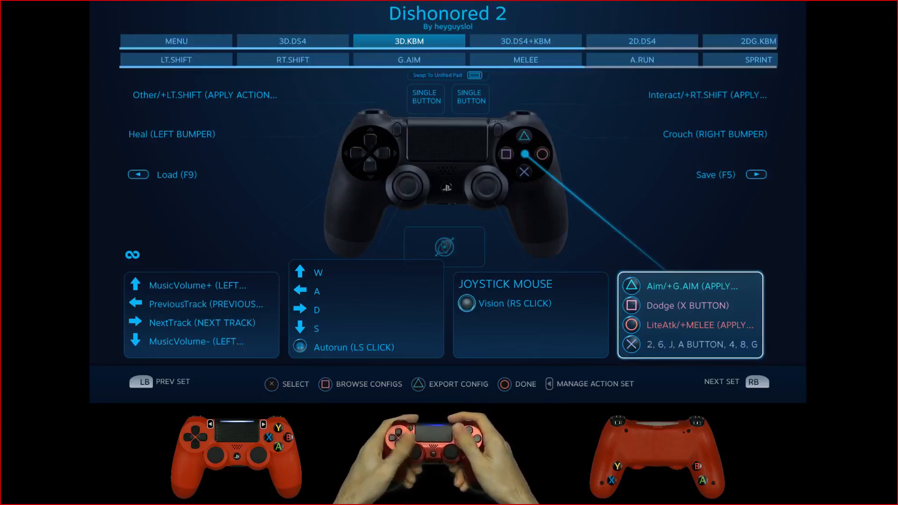
Step: Reopen the A Button Binding of the 3D.KBM face-button pad and remove all its assigned keys
key("Return")
key("Right")
key("Down")
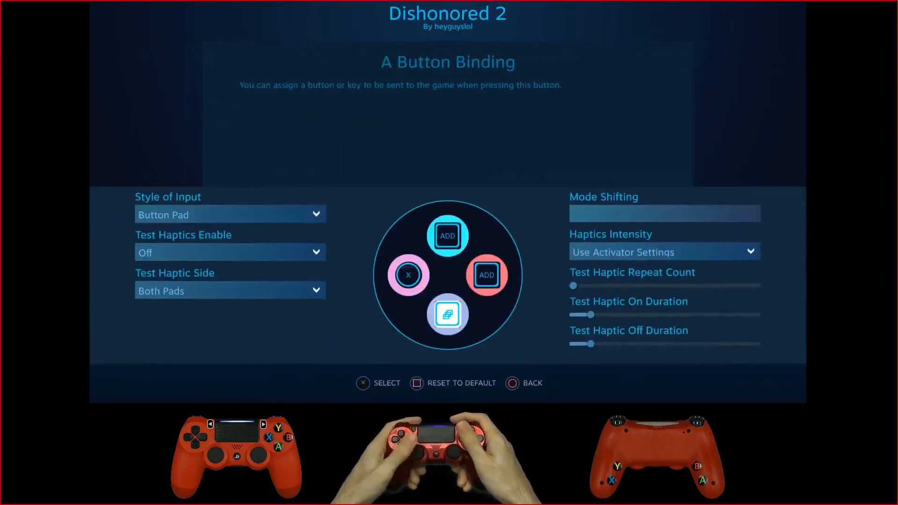
key("Return")
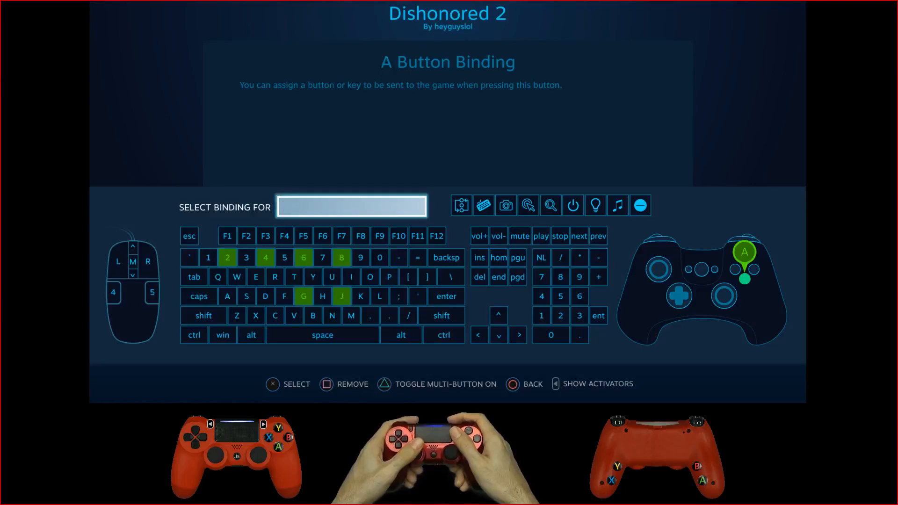
key("Delete")
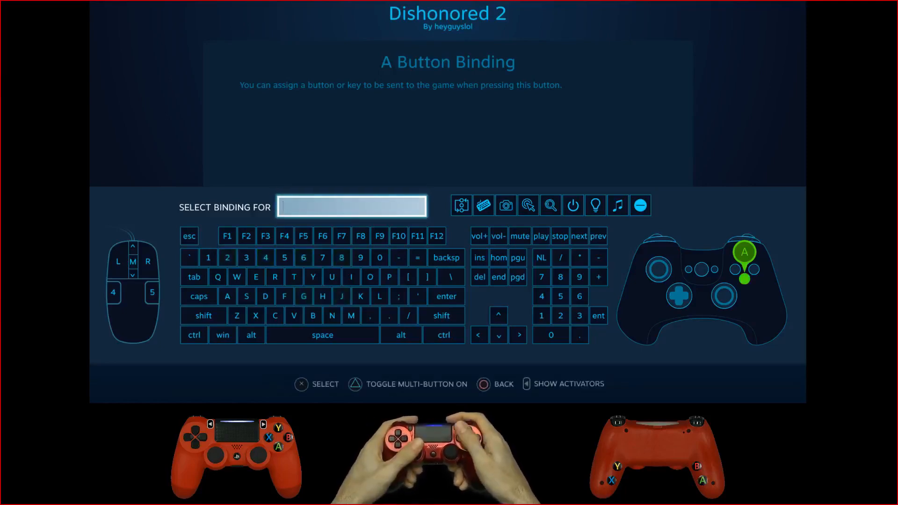
Step: Assign the gamepad's A button to the A Button Binding and return to the 3D.KBM layout
key("Left")
key("Left")
key("Left")
key("Left")
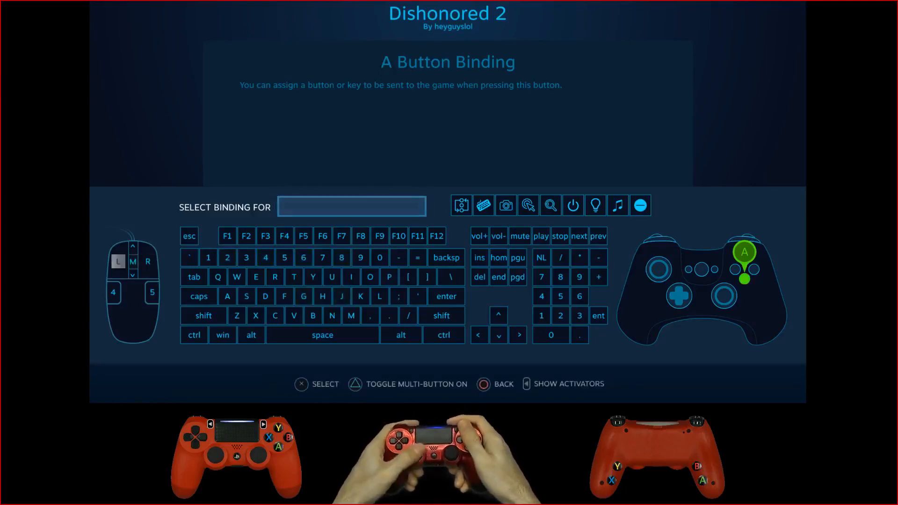
key("Down")
key("Return")
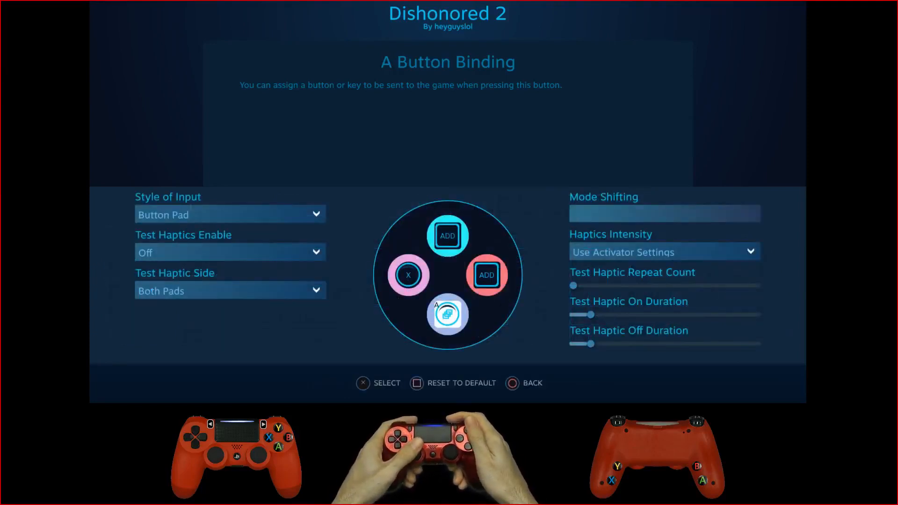
key("Escape")
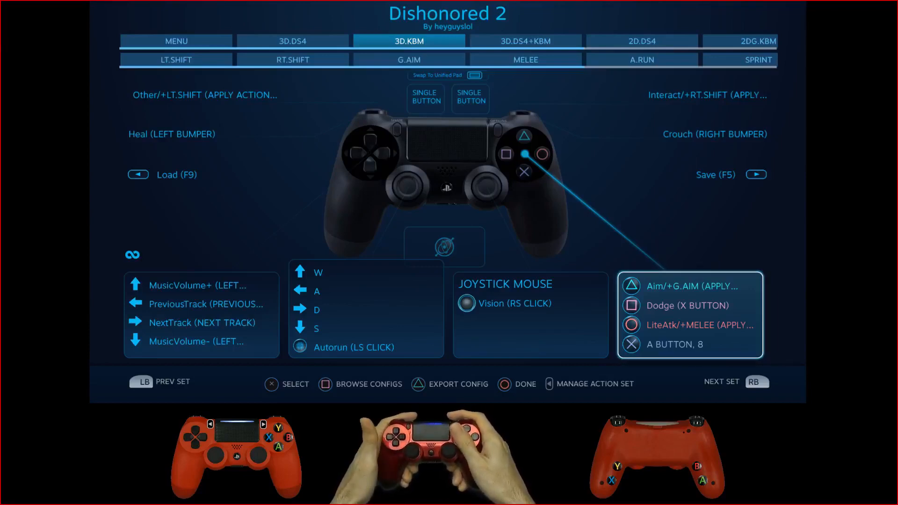
Step: Clear the A Button's Regular Press activator with the None - Remove Activator type and return to the 3D.KBM layout
key("Return")
key("Right")
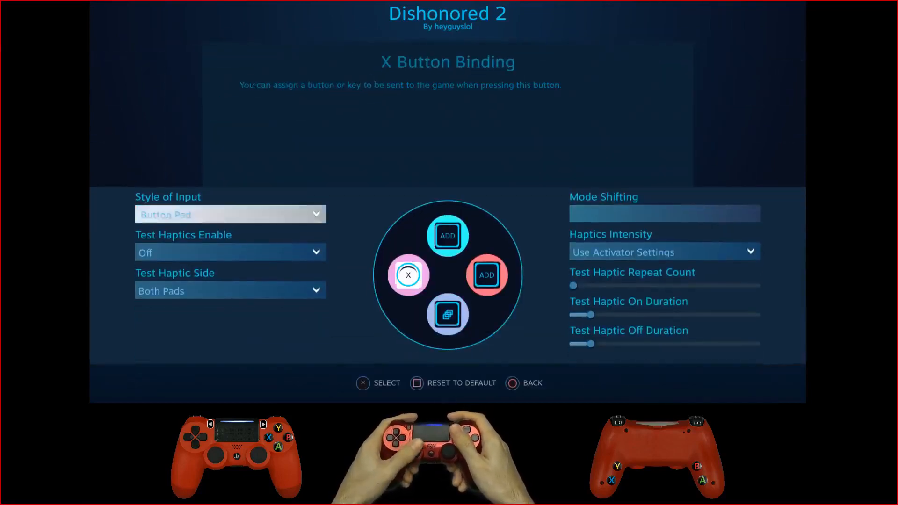
key("Down")
key("Return")
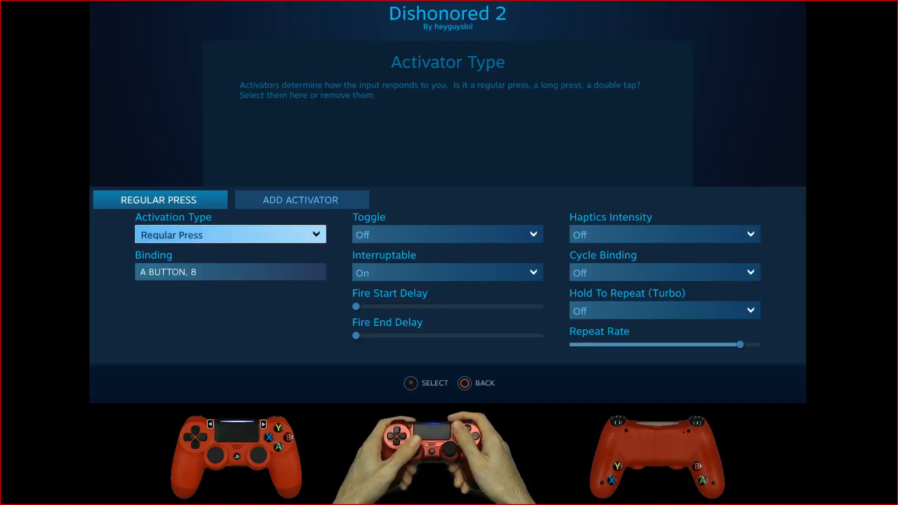
key("Return")
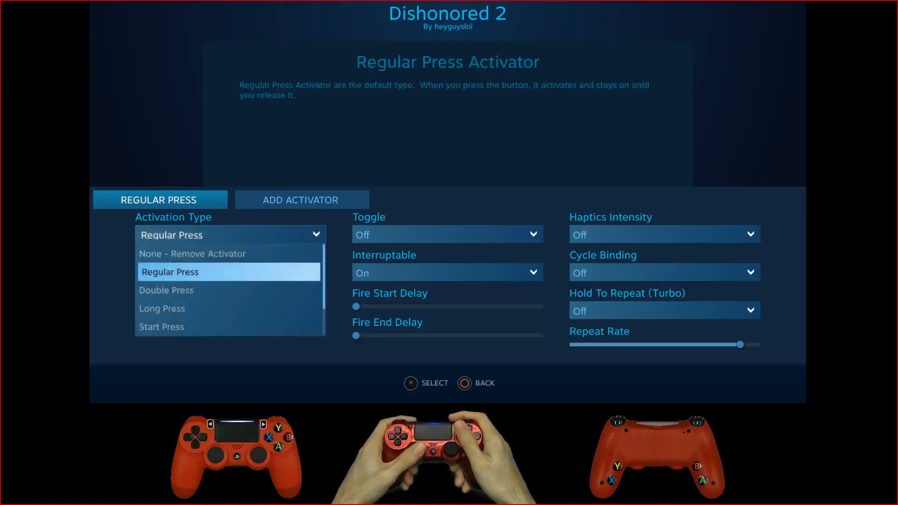
key("Up")
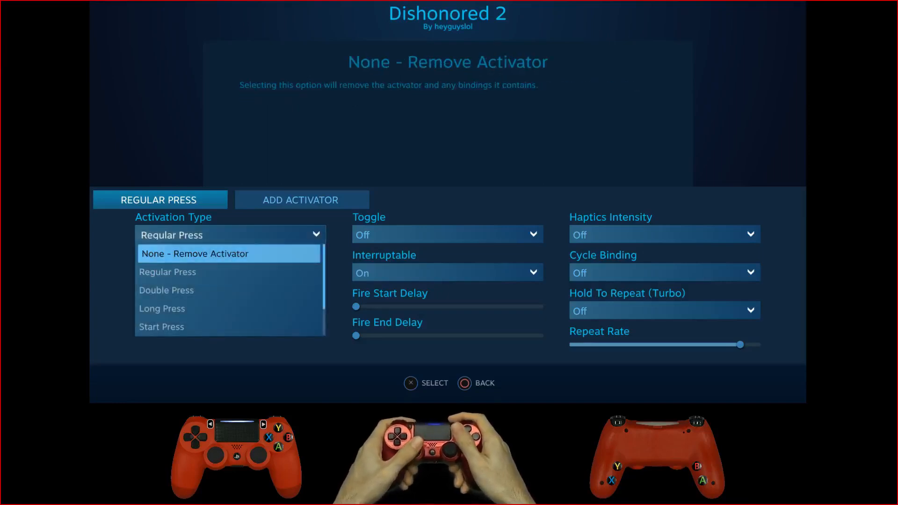
key("Escape")
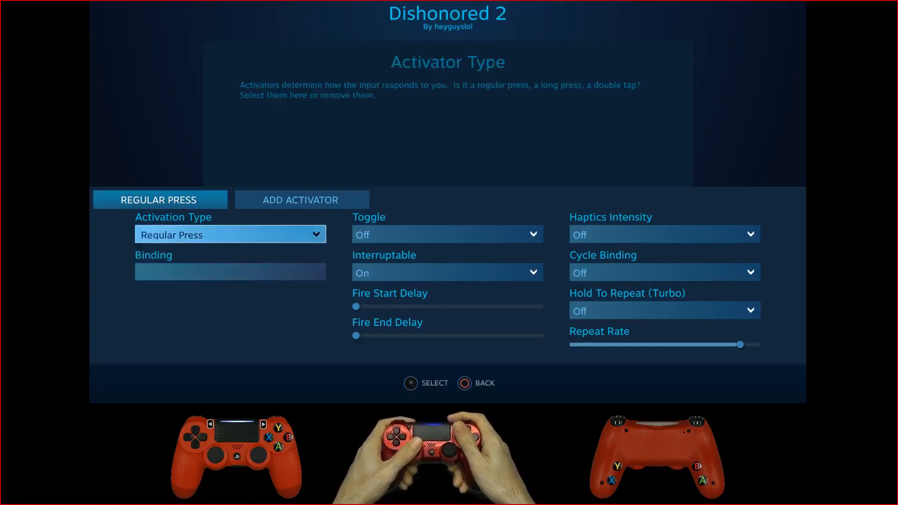
key("Escape")
key("Escape")
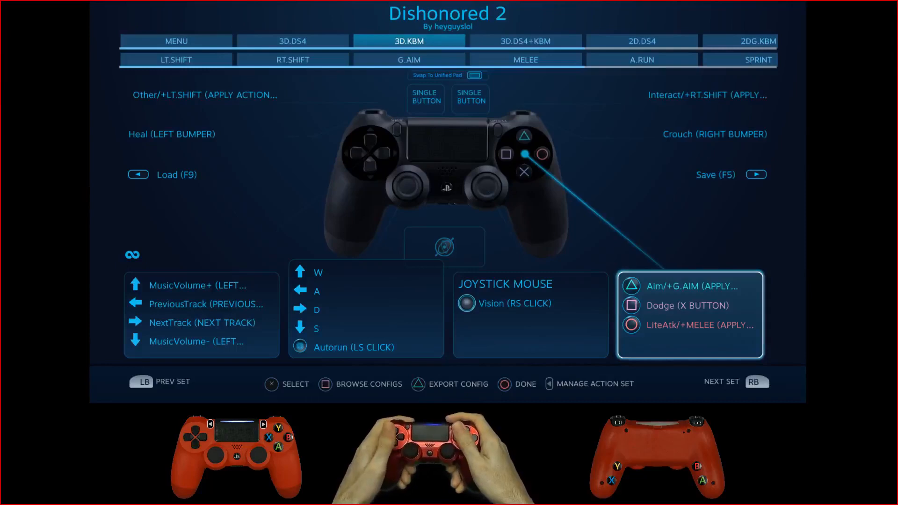
Step: Bind the emptied A Button slot of the face-button pad to the gamepad's A button and leave the pad settings
key("Return")
key("Down")
key("Return")
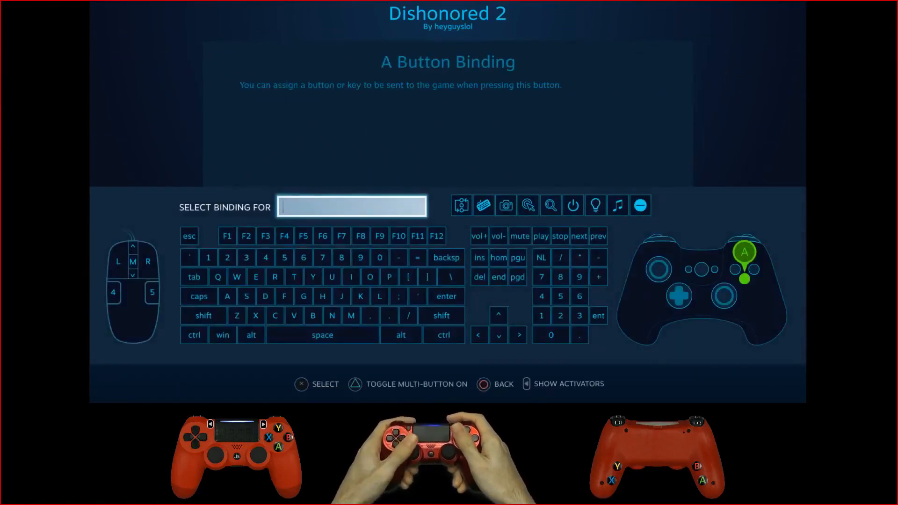
key("Left")
key("Left")
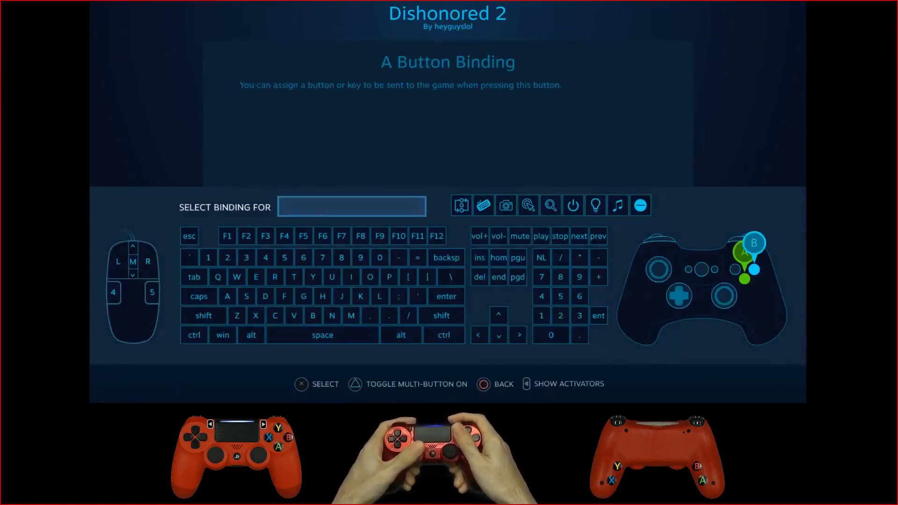
key("Left")
key("Return")
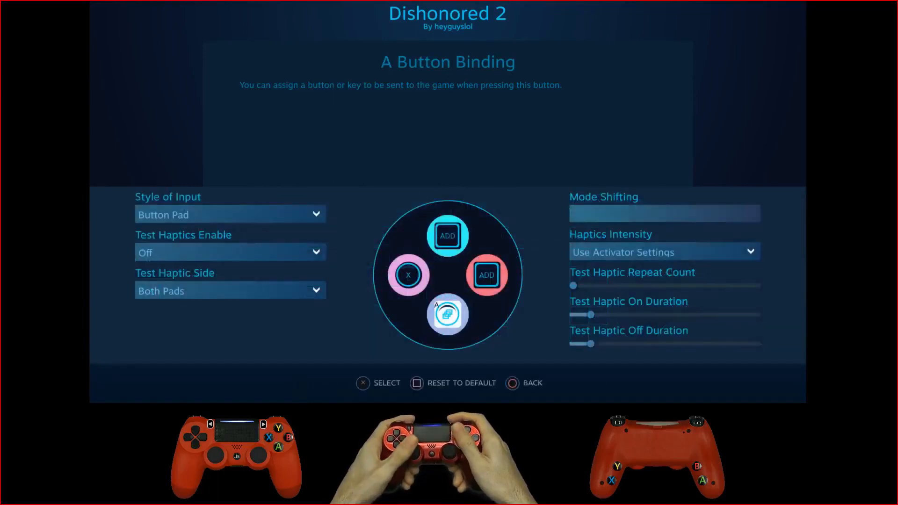
key("Escape")
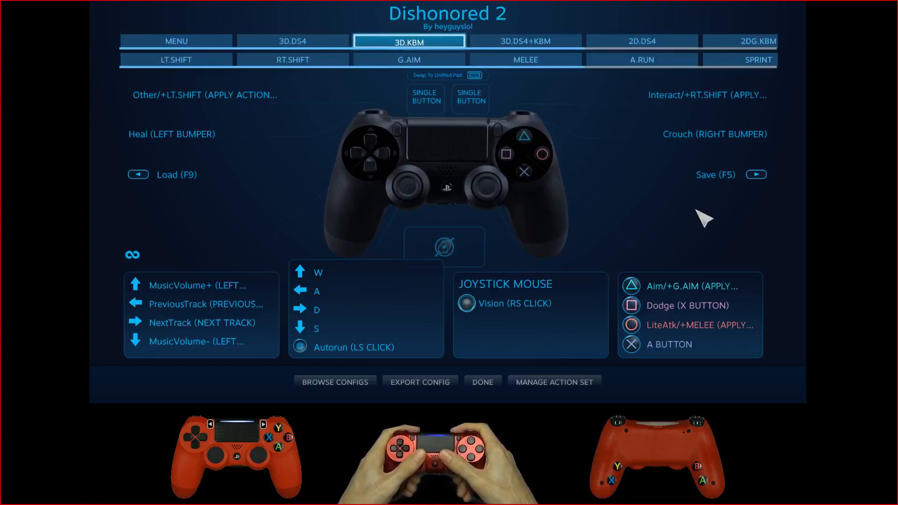
Step: Open the MELEE layer of the 3D.KBM action set and examine its face-button and Always On bindings
key("Left")
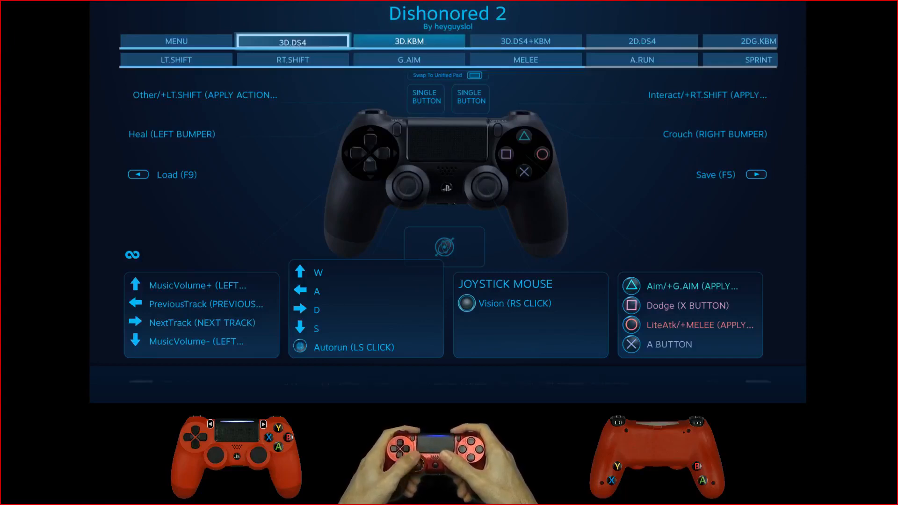
key("Right")
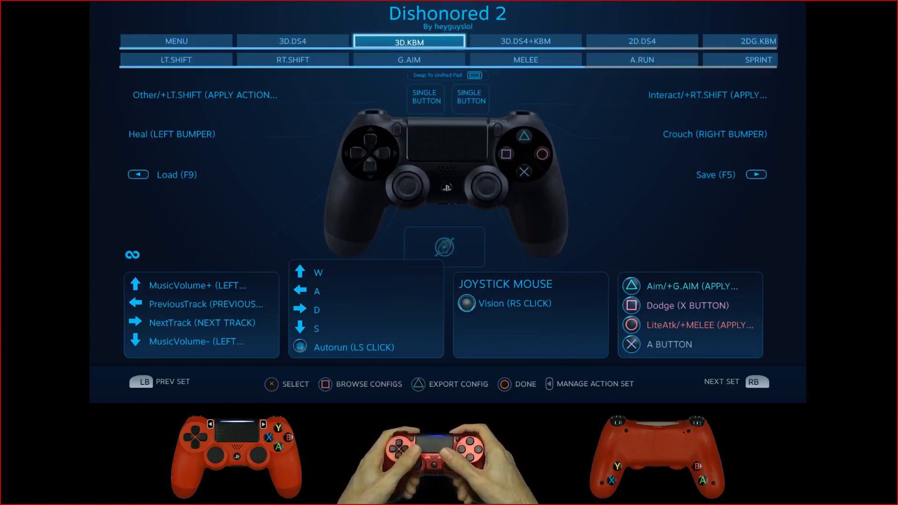
key("Down")
key("Right")
key("Right")
key("Right")
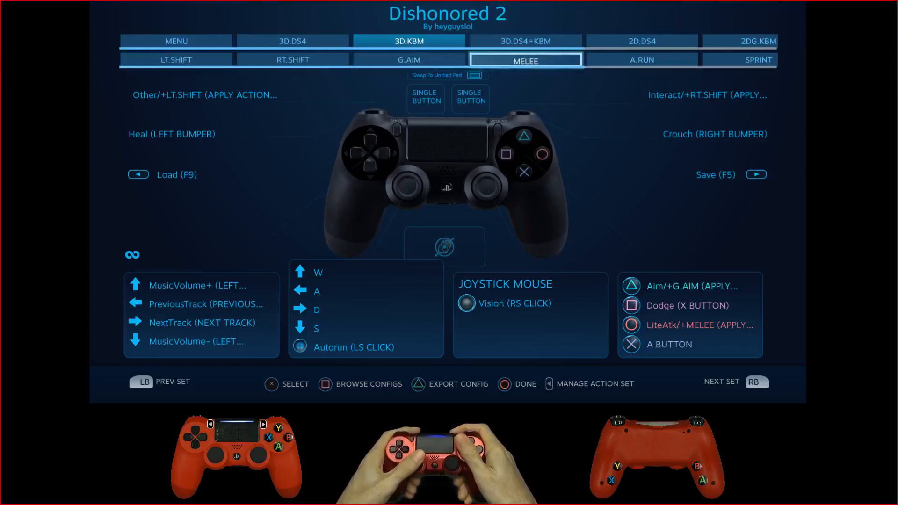
key("Return")
key("Down")
key("Down")
key("Down")
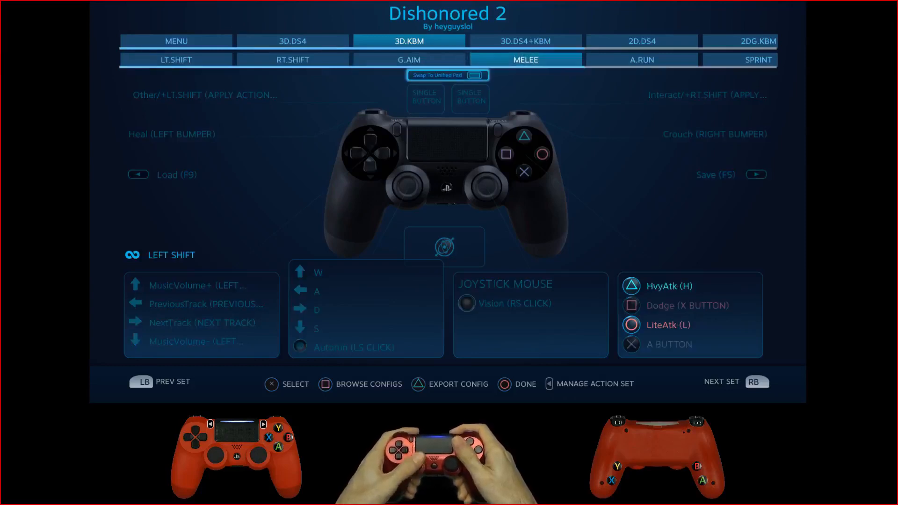
key("Left")
key("Down")
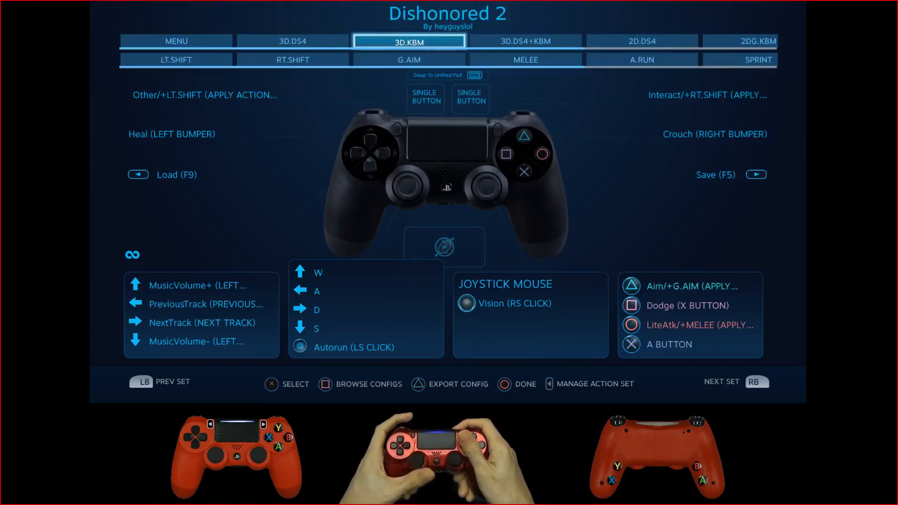
Step: Switch between the 3D.DS4 and 3D.KBM action sets to compare their bindings, ending on 3D.DS4
key("Left")
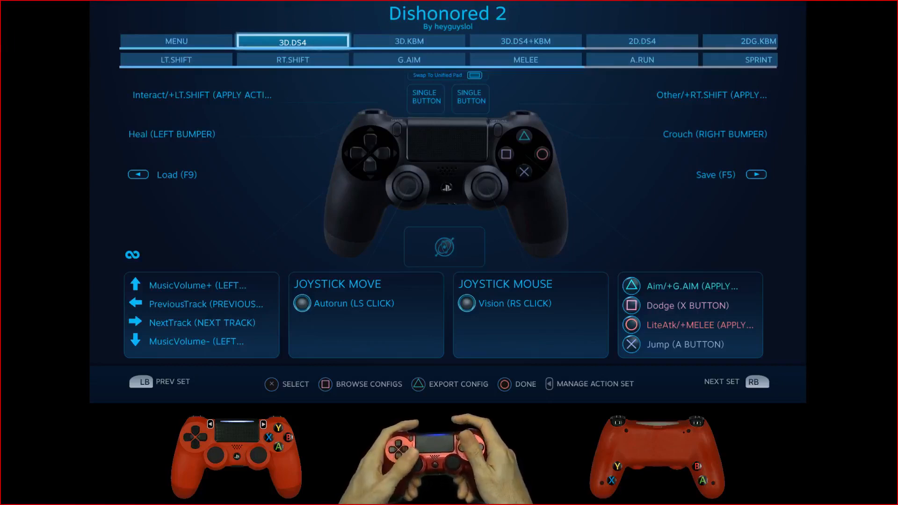
key("Right")
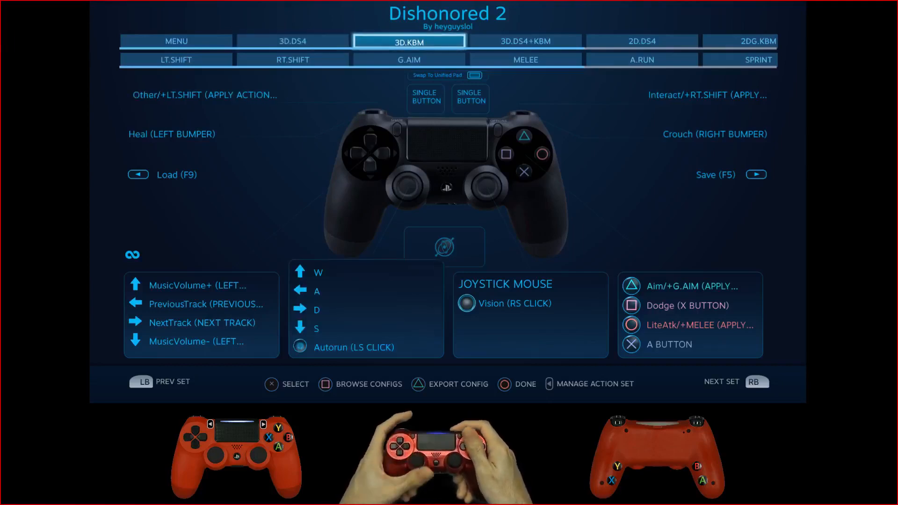
key("Left")
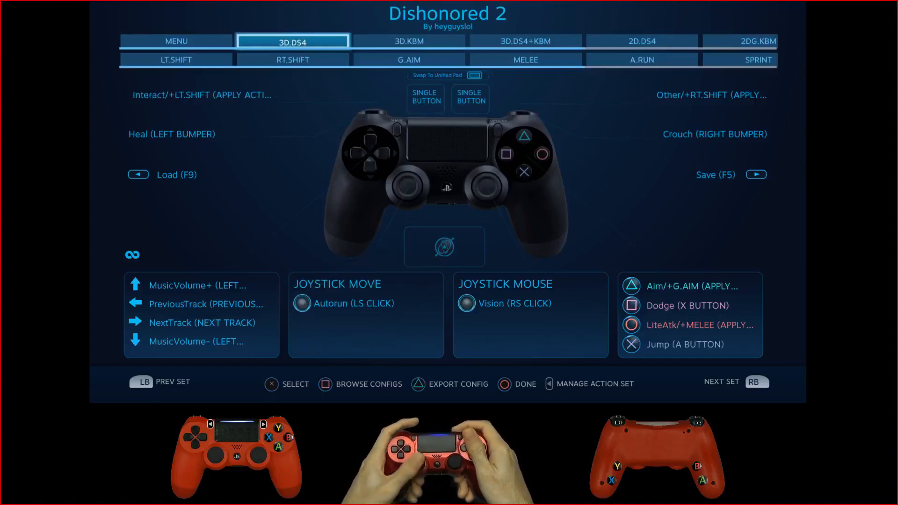
Step: Open the Always On Actions binding of the 3D.DS4 set, look over the assignable keys and leave without assigning any
key("Down")
key("Down")
key("Down")
key("Down")
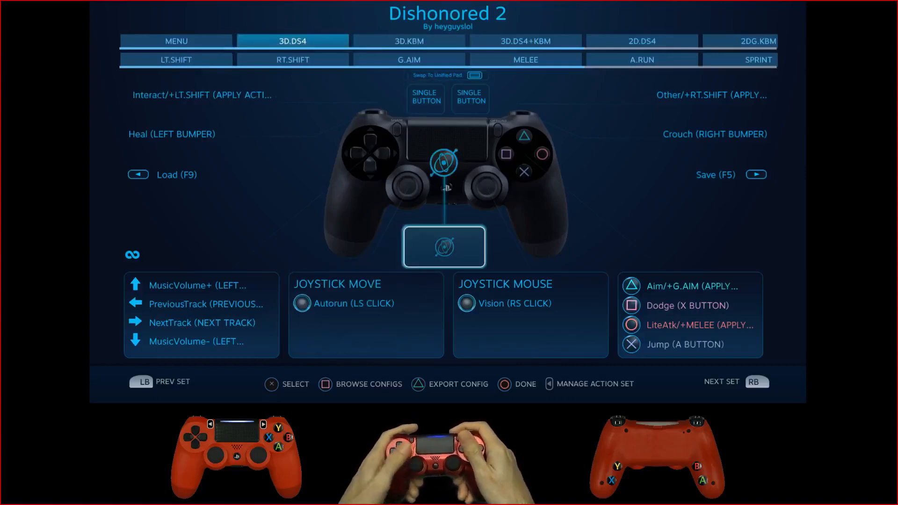
key("Left")
key("Down")
key("Return")
key("Down")
key("Down")
key("Down")
key("Down")
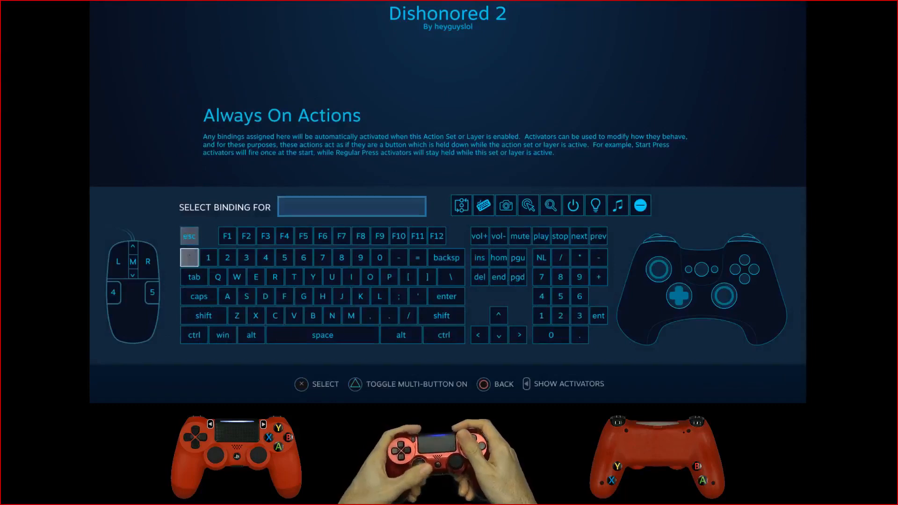
key("Down")
key("Escape")
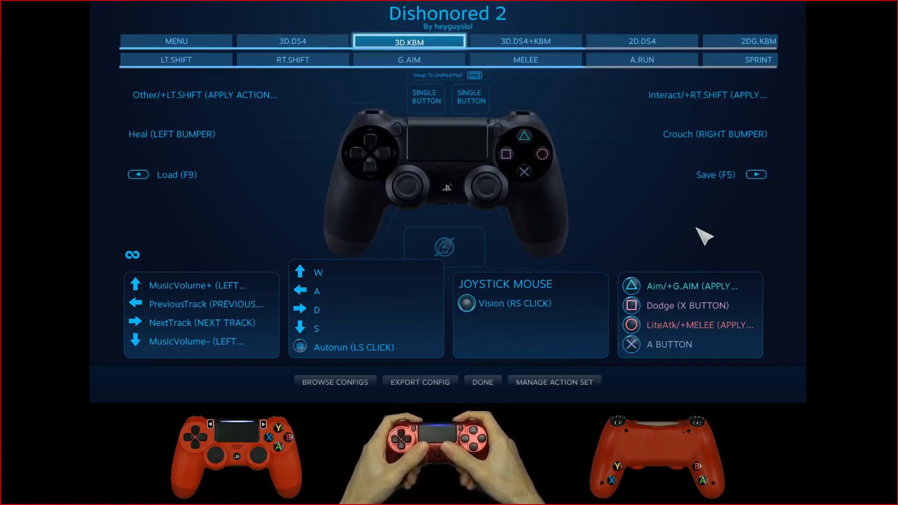
Step: Open the LT.SHIFT layer of the 3D.KBM action set to view its trigger and face-button bindings
key("Down")
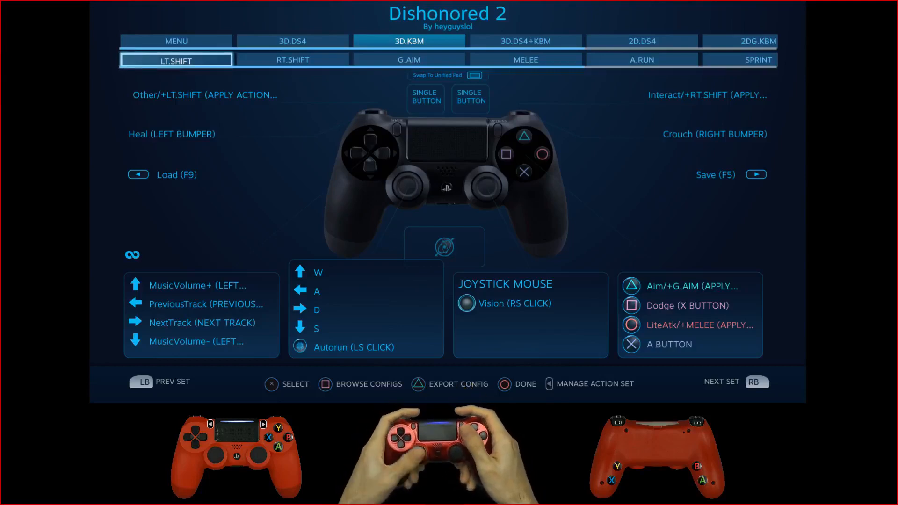
key("Return")
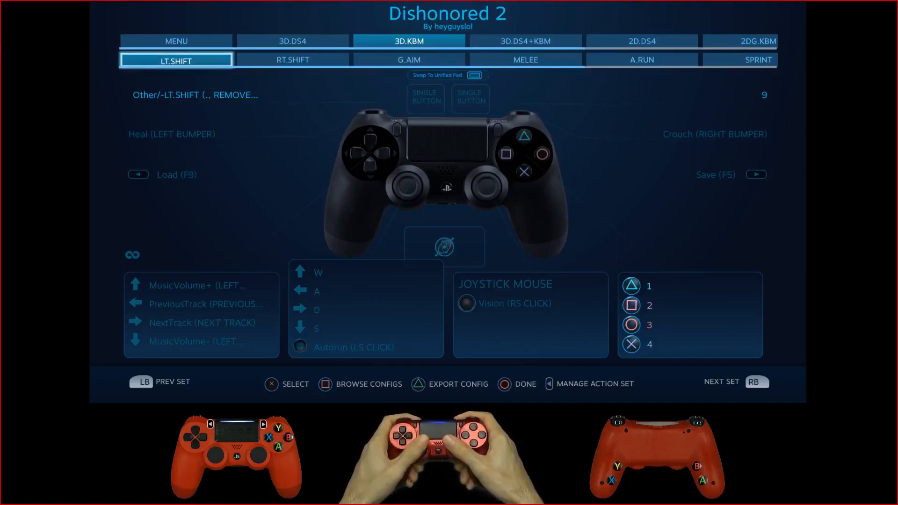
Step: Return to the base 3D.KBM action set and open the activator settings of the left trigger's Full Pull Action
key("Up")
key("Right")
key("Right")
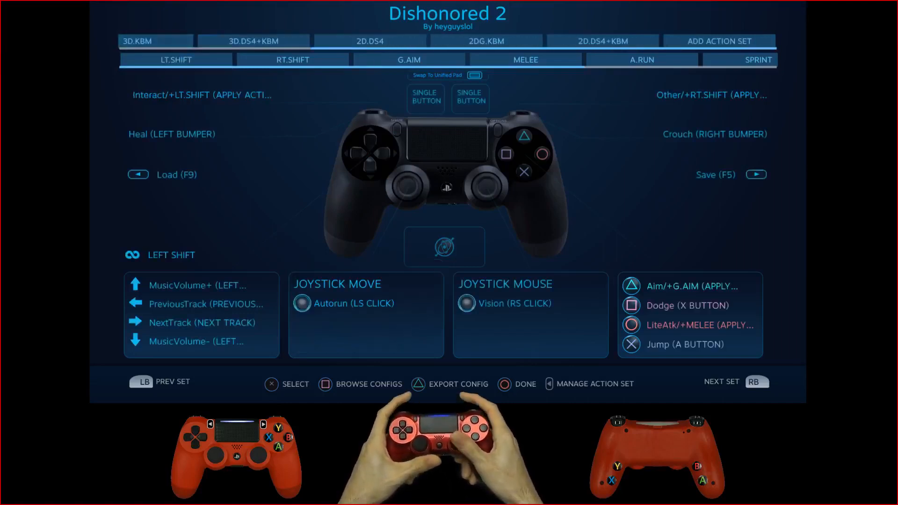
key("Down")
key("Down")
key("Left")
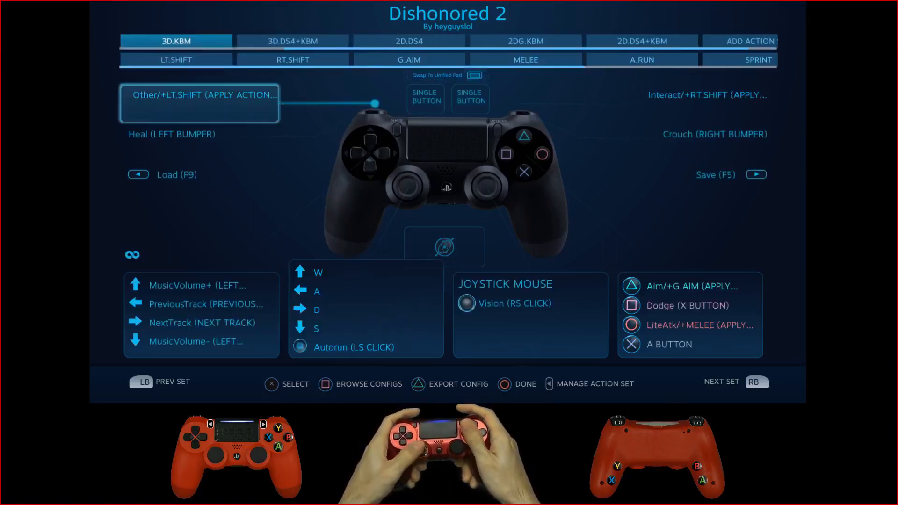
key("Return")
Step: Show the Hold Action Layer option for the left trigger's Start Press binding, then return to the 3D.KBM overview without changing the binding
key("Return")
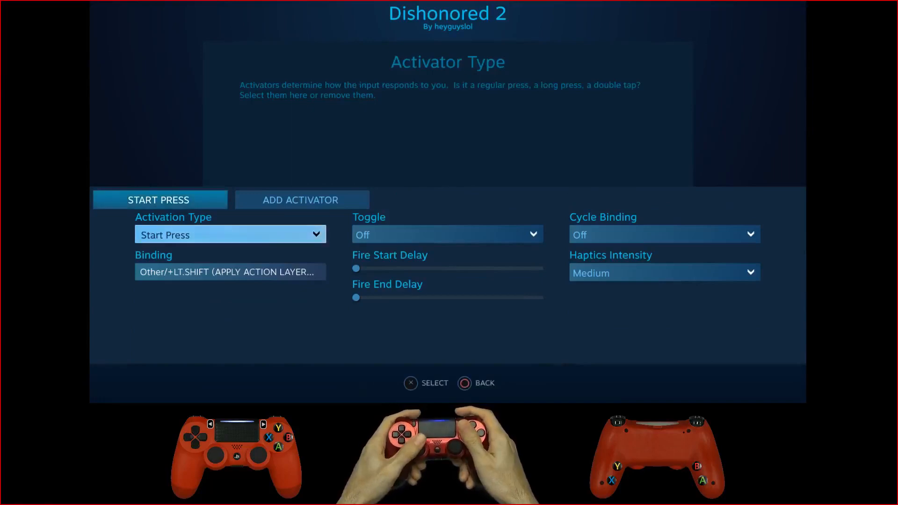
key("Down")
key("Return")
key("Right")
key("Return")
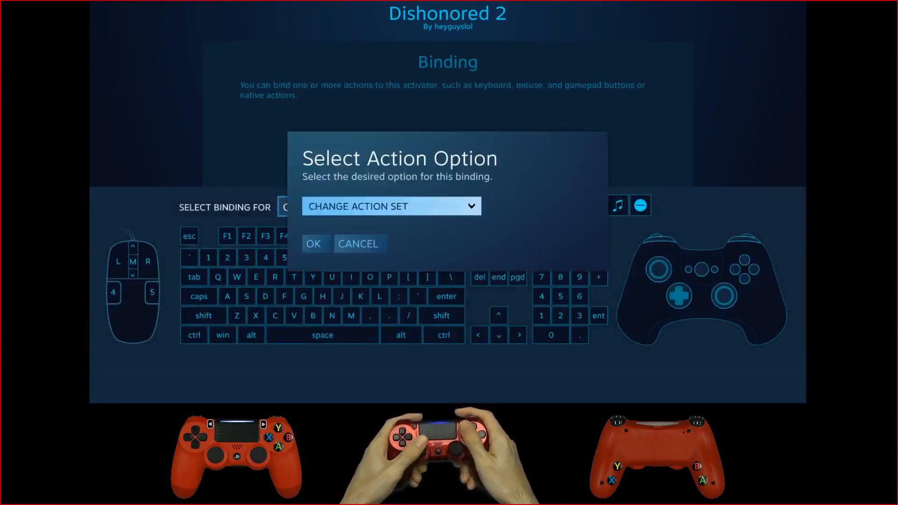
key("Return")
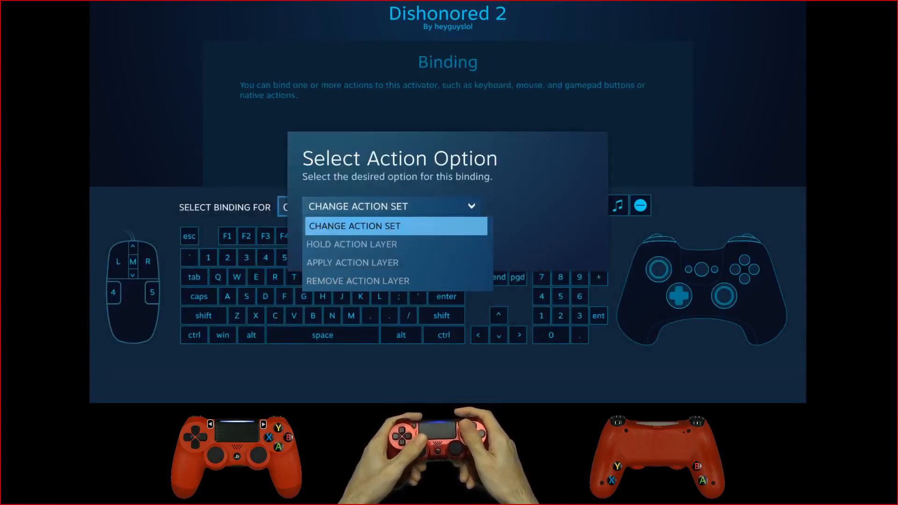
key("Down")
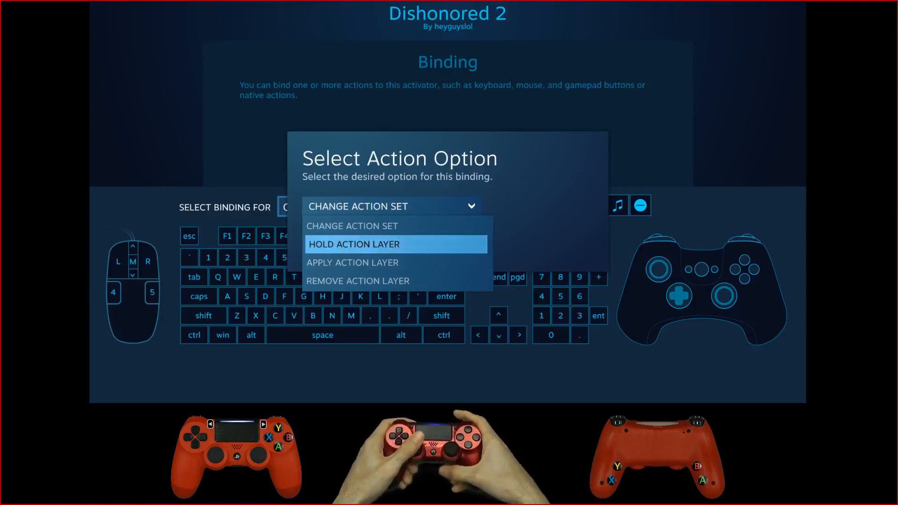
key("Return")
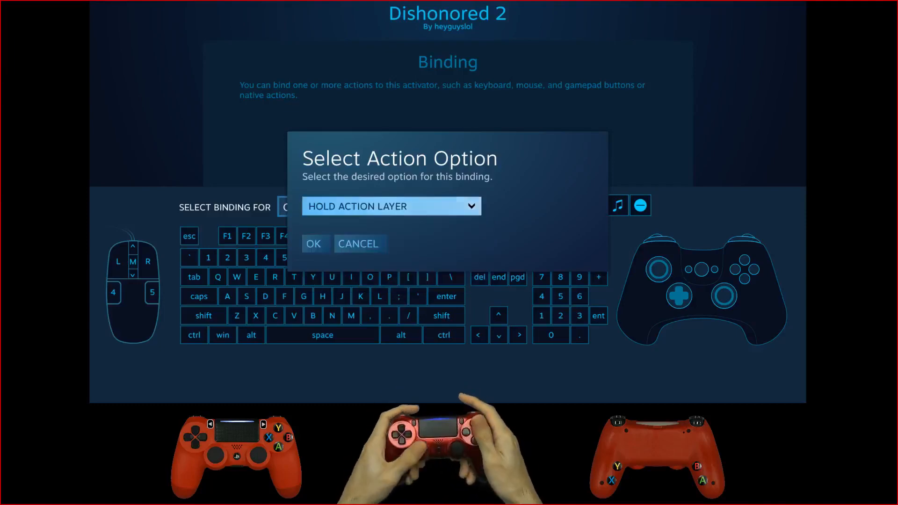
key("Return")
key("Return")
key("Escape")
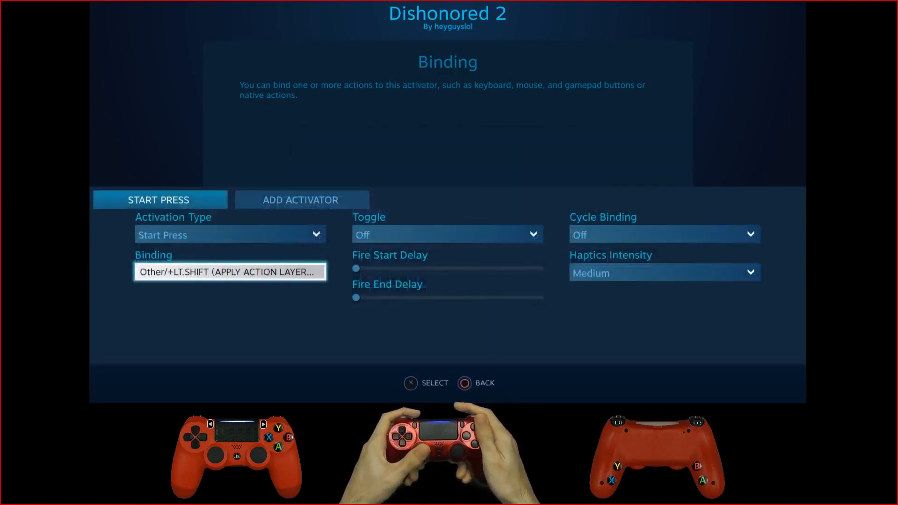
key("Escape")
key("Escape")
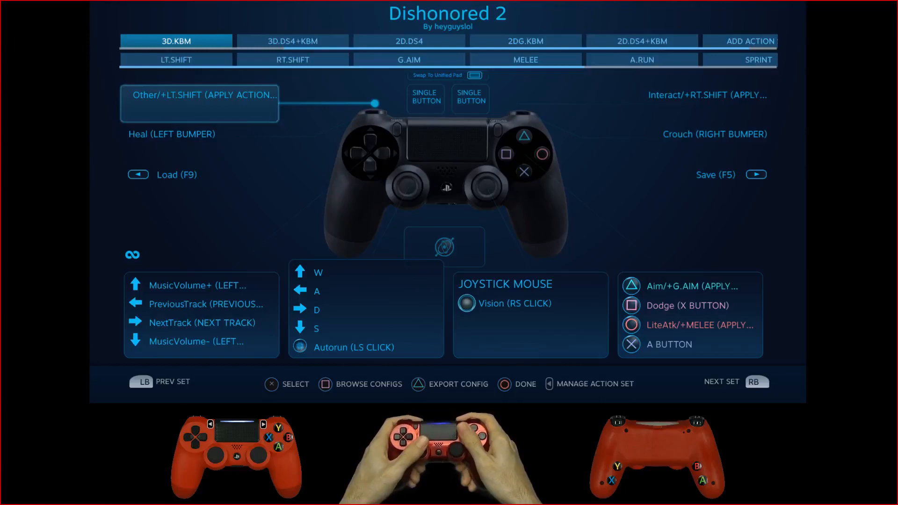
Step: Reopen the left trigger's Start Press binding in 3D.KBM and set its action option to Apply Action Layer
key("Return")
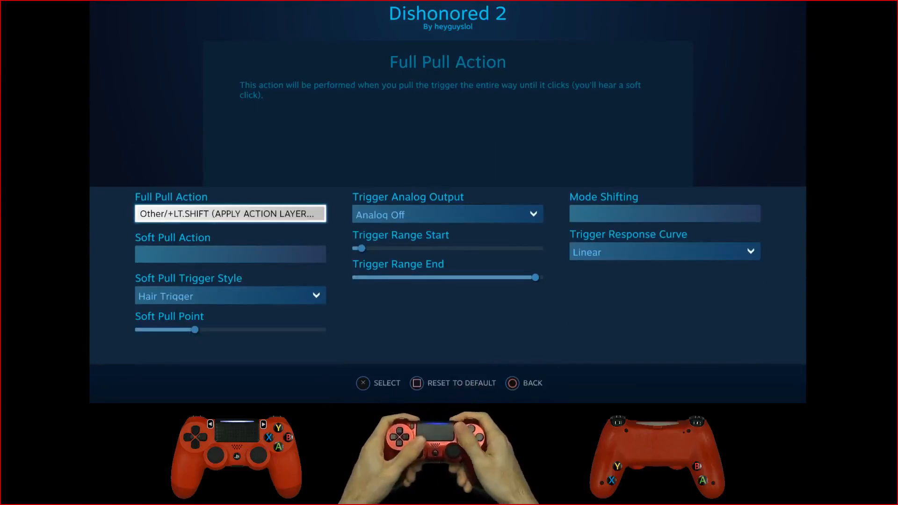
key("Return")
key("Down")
key("Return")
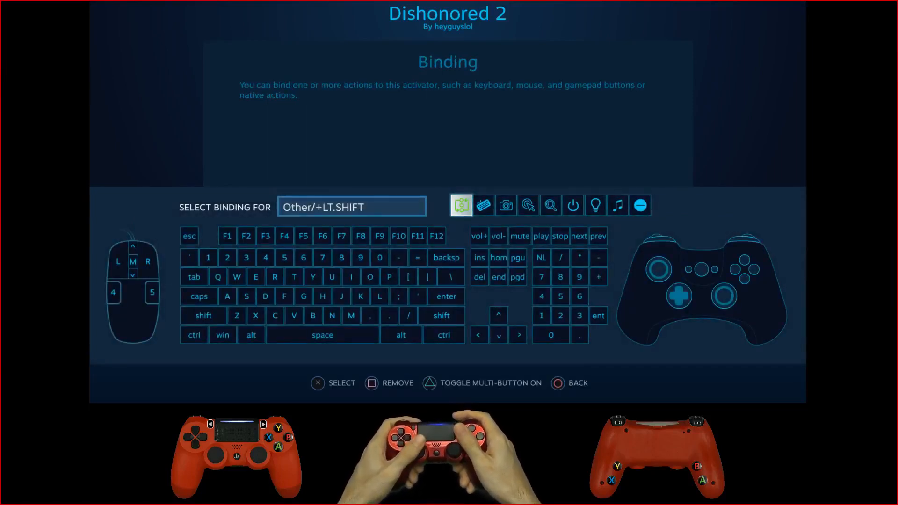
key("Return")
key("Return")
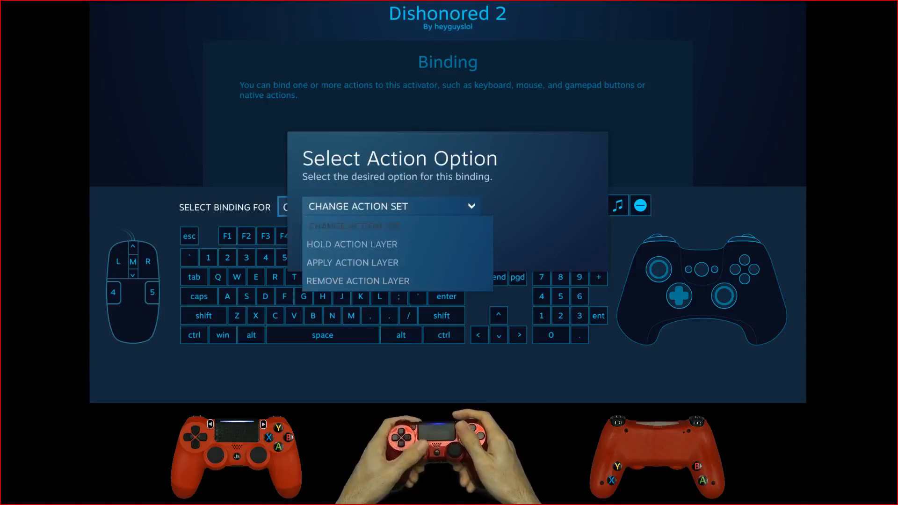
key("Down")
key("Down")
key("Up")
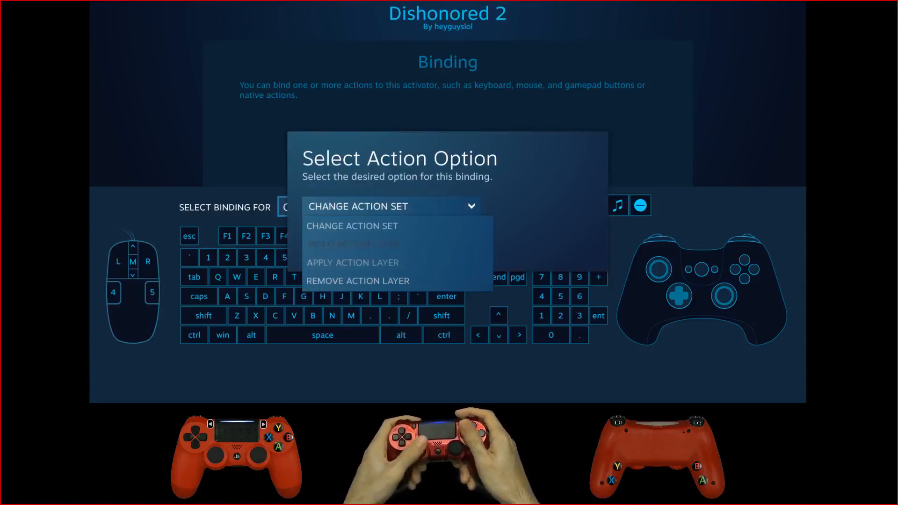
key("Down")
key("Return")
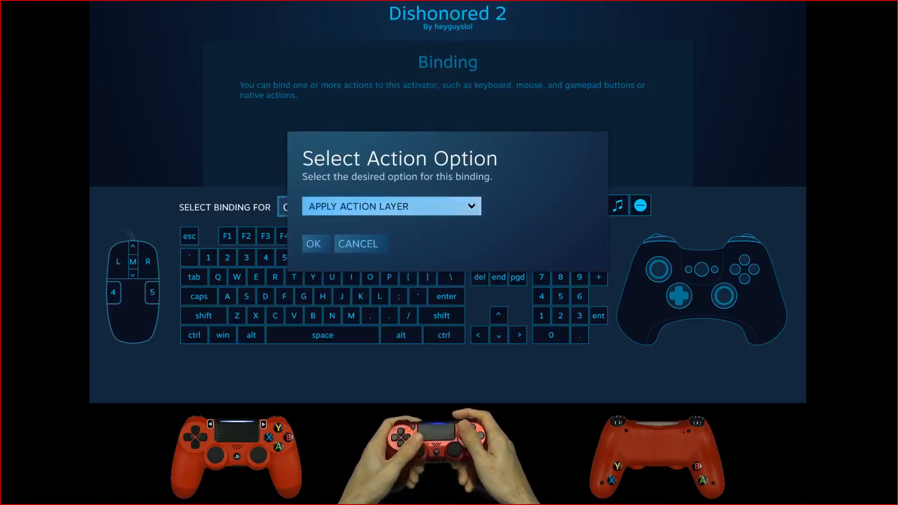
key("Down")
key("Return")
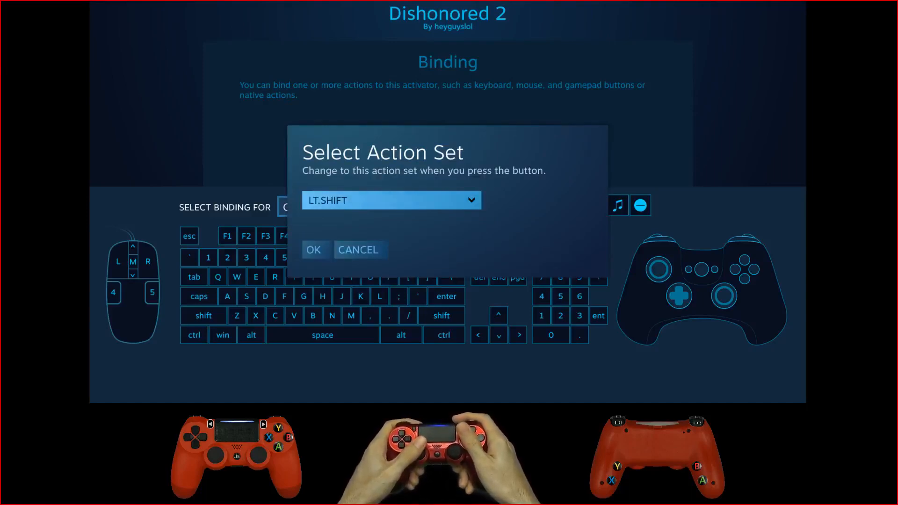
Step: Confirm LT.SHIFT as the layer the left trigger applies and return to the 3D.KBM overview
key("Down")
key("Return")
key("Escape")
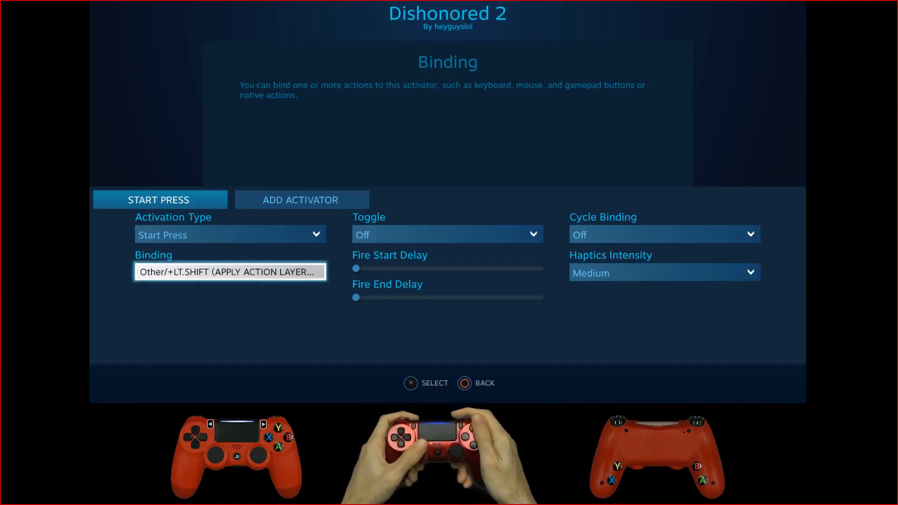
key("Escape")
key("Escape")
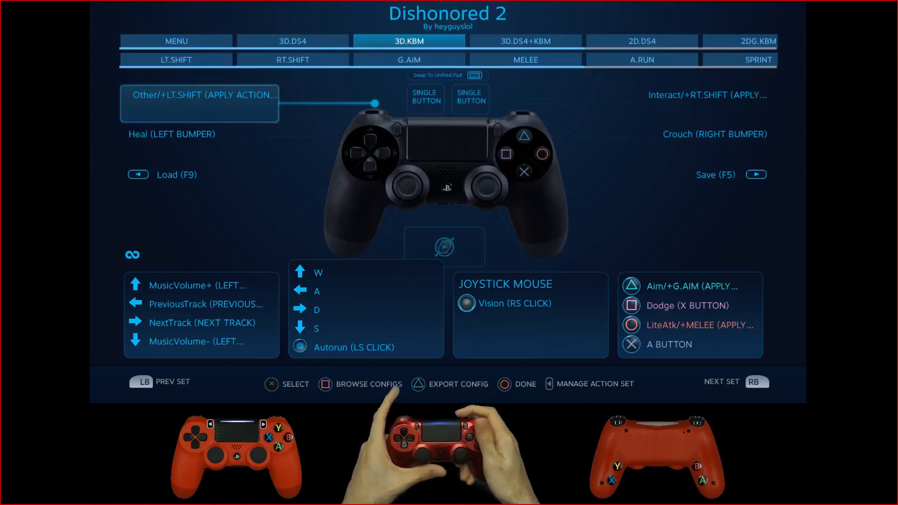
Step: Open the LT.SHIFT layer's left trigger activators and view the Regular Press and Release Press bindings
key("Up")
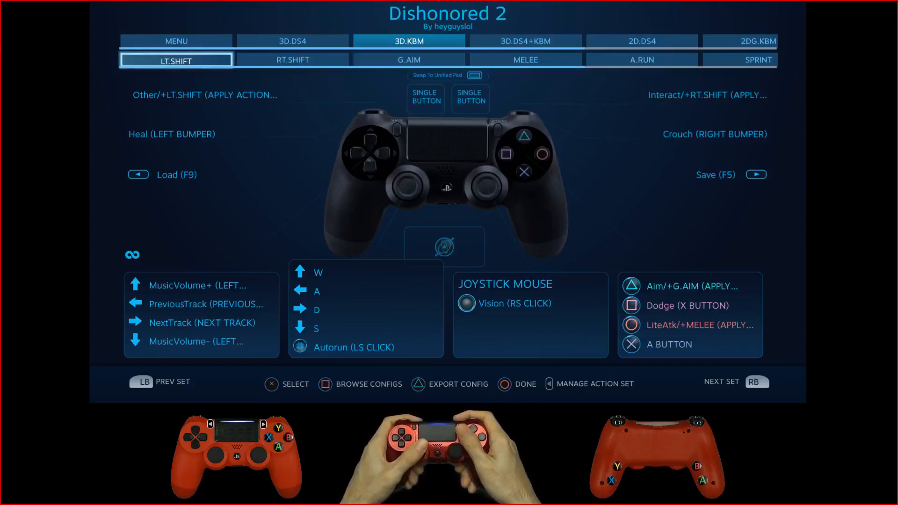
key("Return")
key("Down")
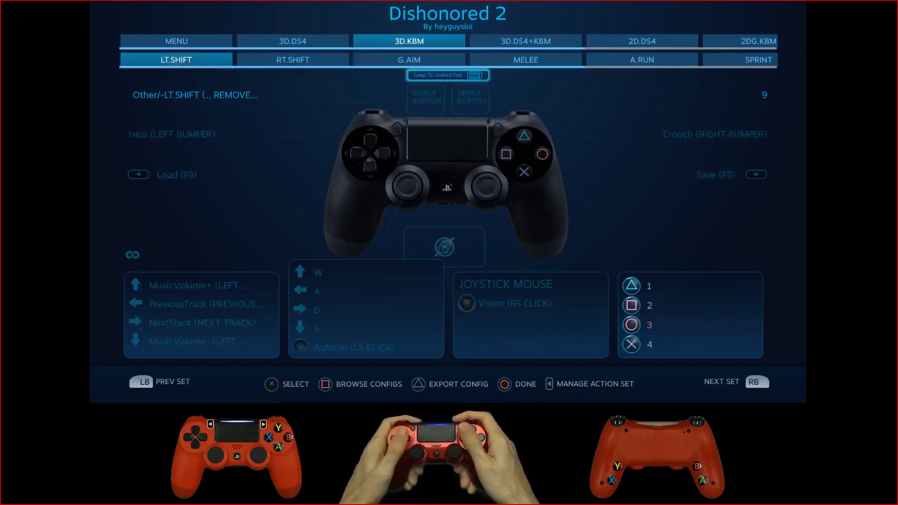
key("Down")
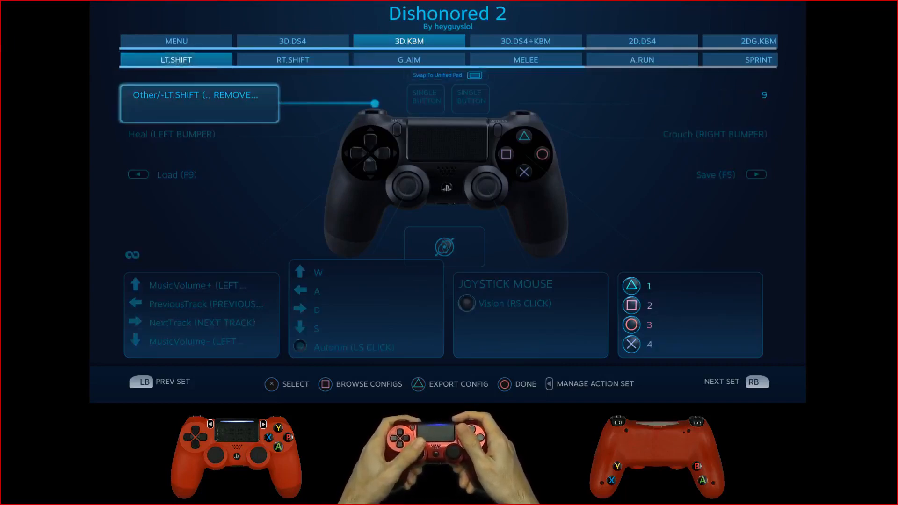
key("Return")
key("Return")
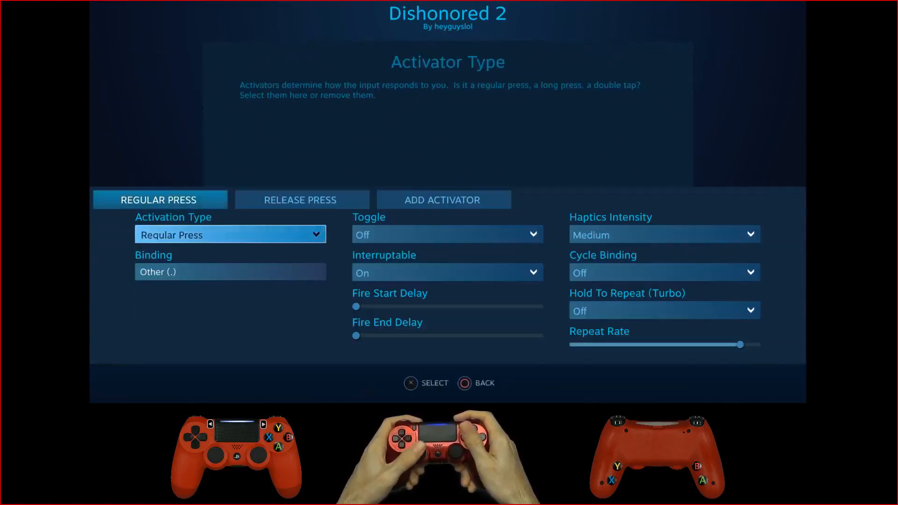
key("Up")
key("Right")
key("Down")
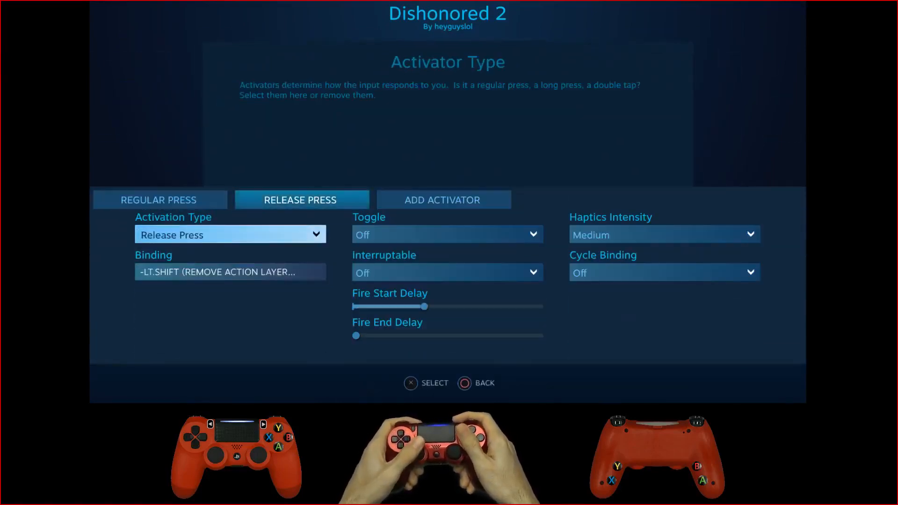
key("Down")
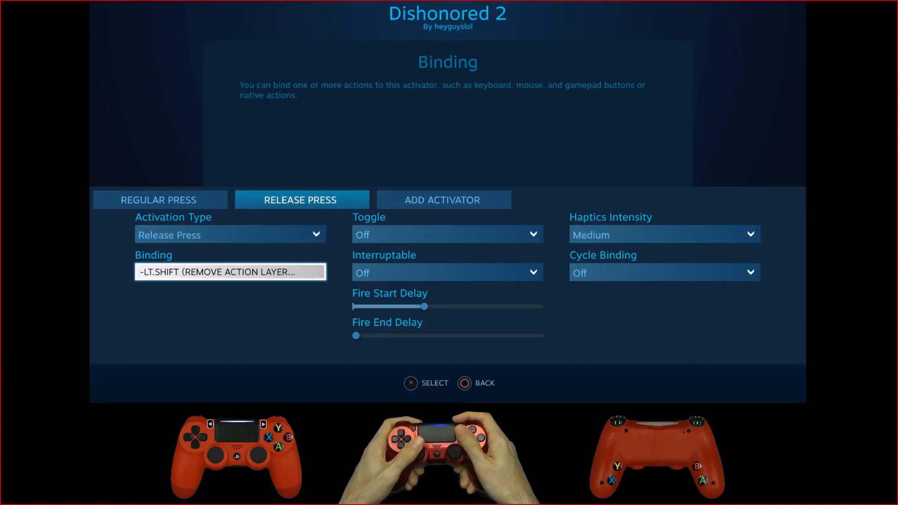
Step: Set the action option of the left trigger's Release Press binding to Remove Action Layer
key("Return")
key("Right")
key("Return")
key("Return")
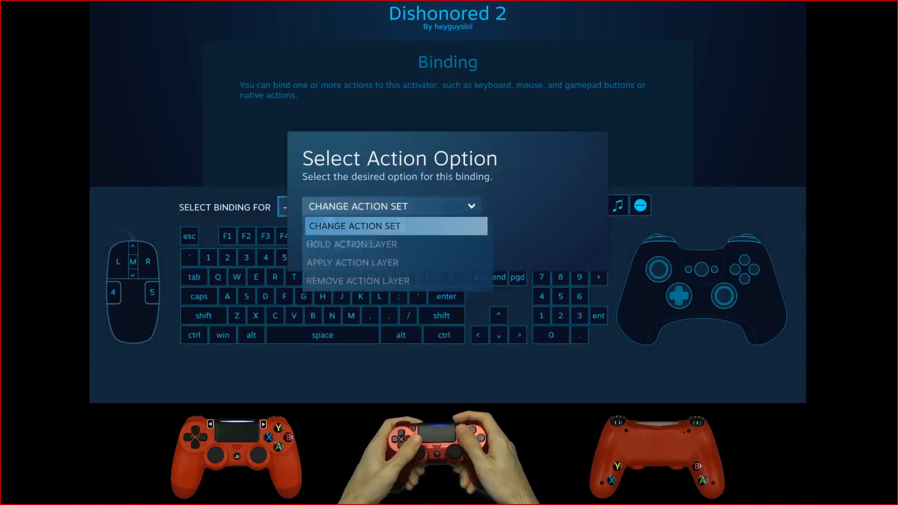
key("Down")
key("Down")
key("Down")
key("Return")
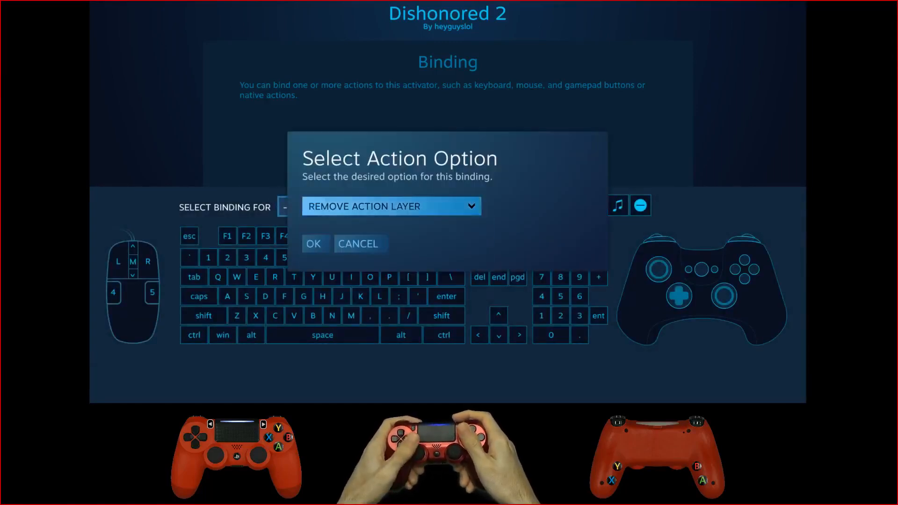
key("Down")
key("Return")
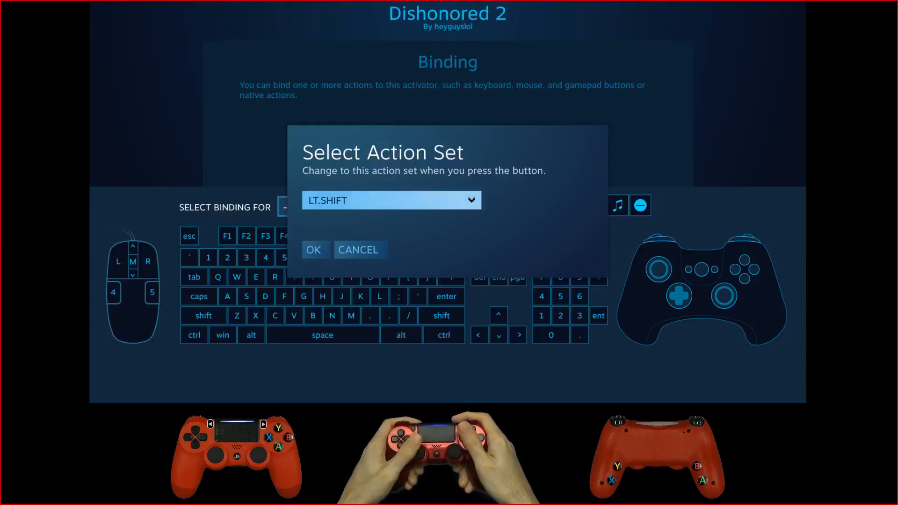
Step: Confirm LT.SHIFT as the layer removed on release and go back to the 3D.KBM action set
key("Down")
key("Return")
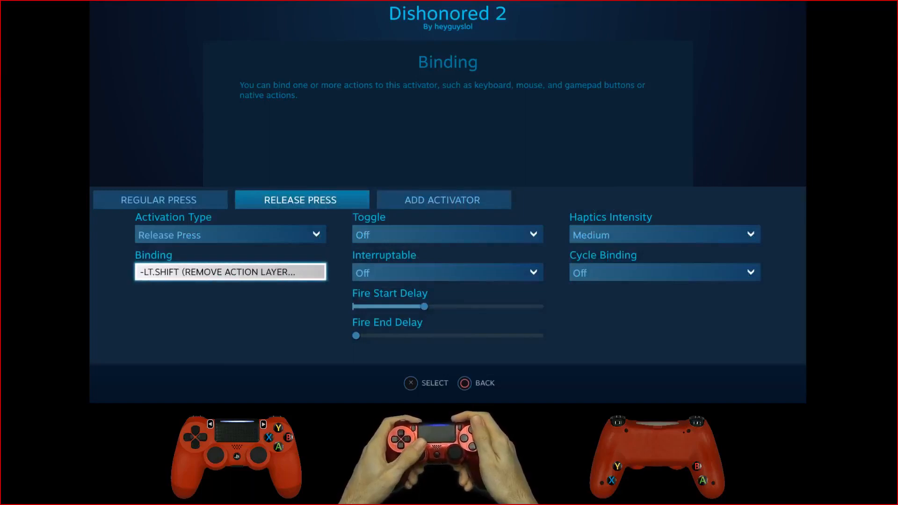
key("Escape")
key("Escape")
key("Right")
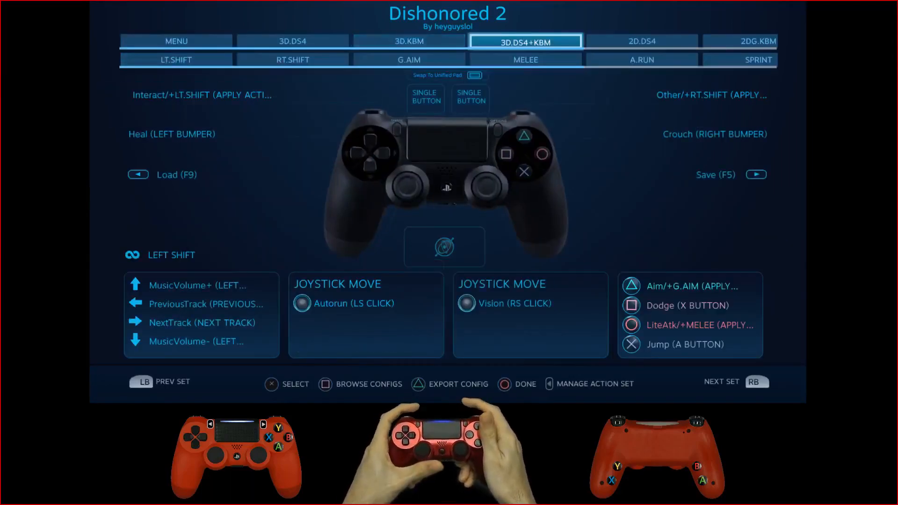
key("Left")
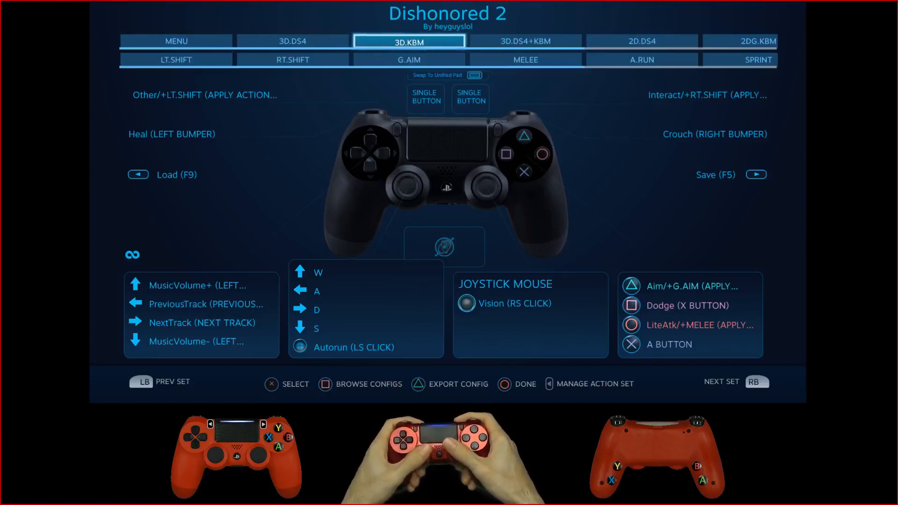
Step: Reopen the LT.SHIFT layer's left trigger Full Pull Action and show its Release Press activator
key("Down")
key("Return")
key("Down")
key("Left")
key("Return")
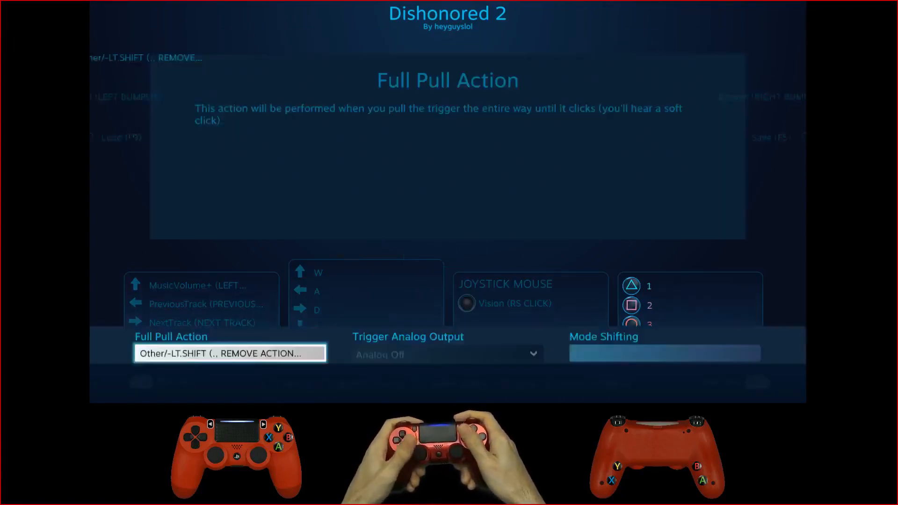
key("Return")
key("Up")
key("Right")
key("Down")
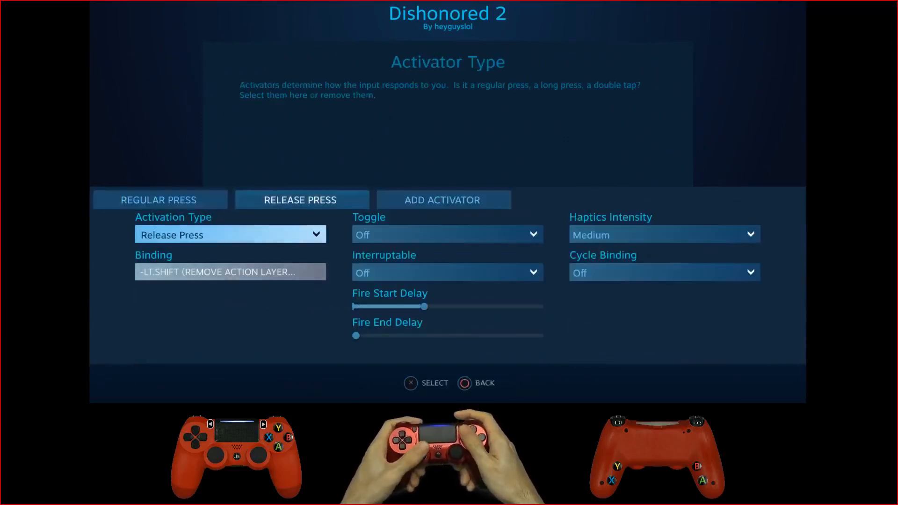
Step: Lower the Release Press activator's Fire Start Delay to its minimum
key("Right")
key("Down")
key("Down")
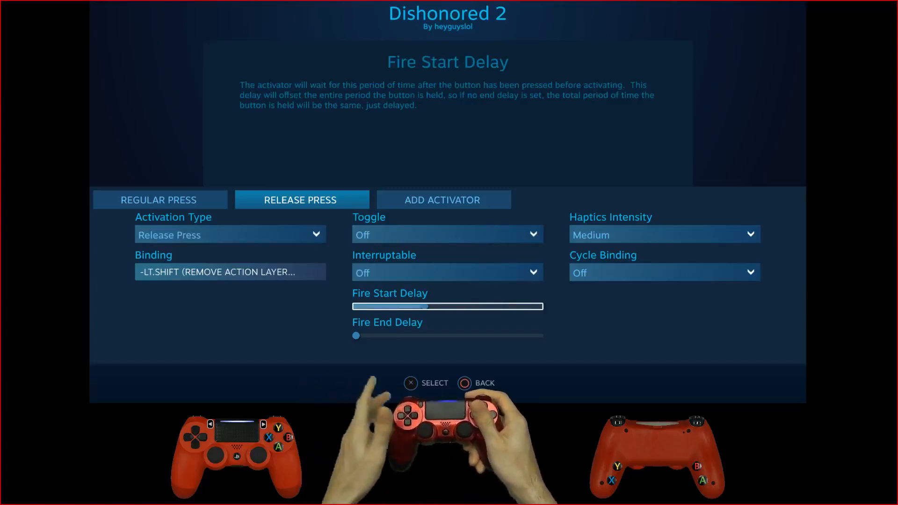
key("Left")
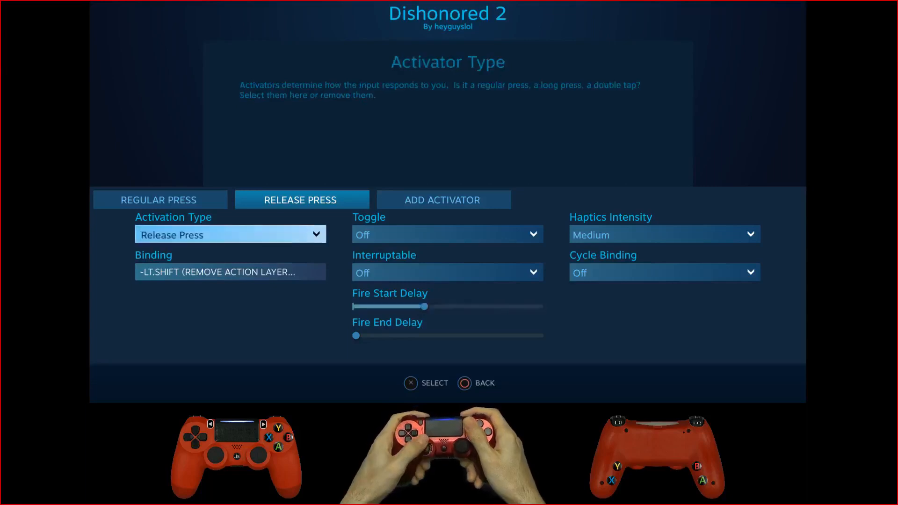
key("Right")
key("Down")
key("Down")
key("Left")
key("Left")
key("Left")
key("Left")
key("Left")
key("Left")
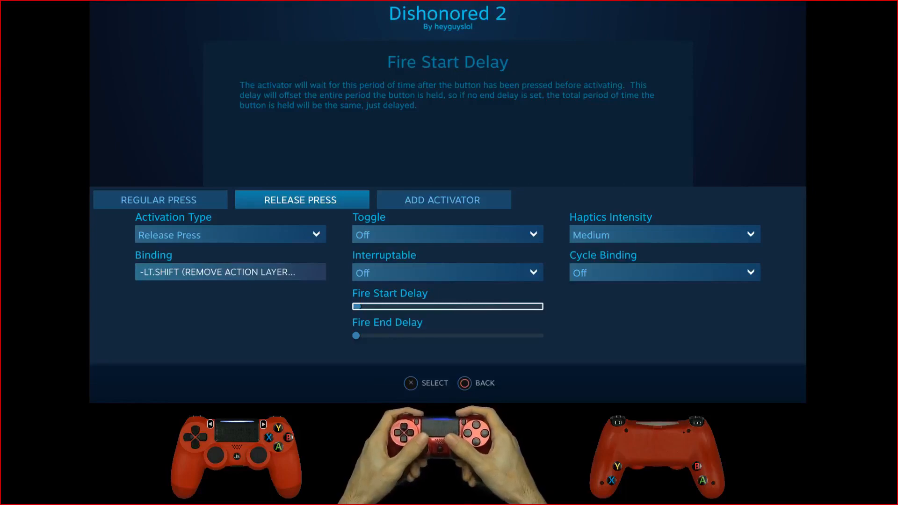
Step: Raise the Release Press activator's Fire Start Delay to a little over a third of its range and leave the trigger settings
key("Return")
key("Right")
key("Right")
key("Right")
key("Right")
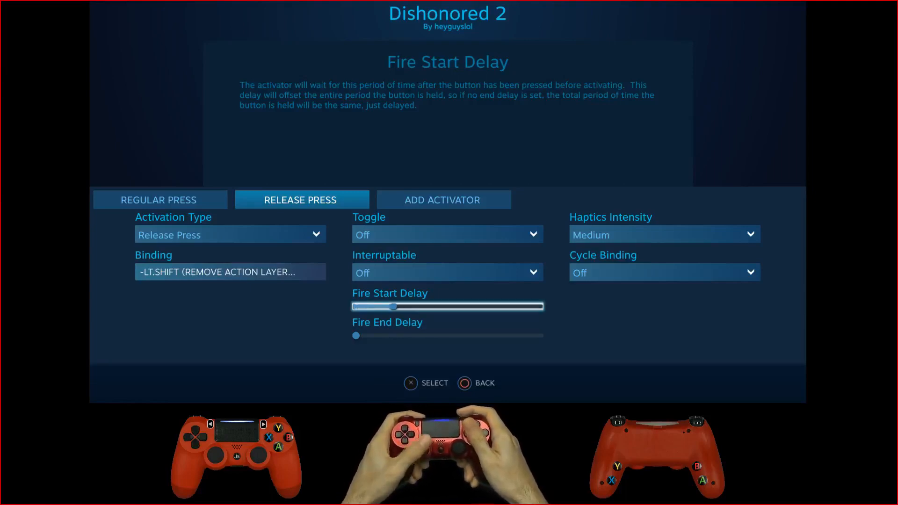
key("Right")
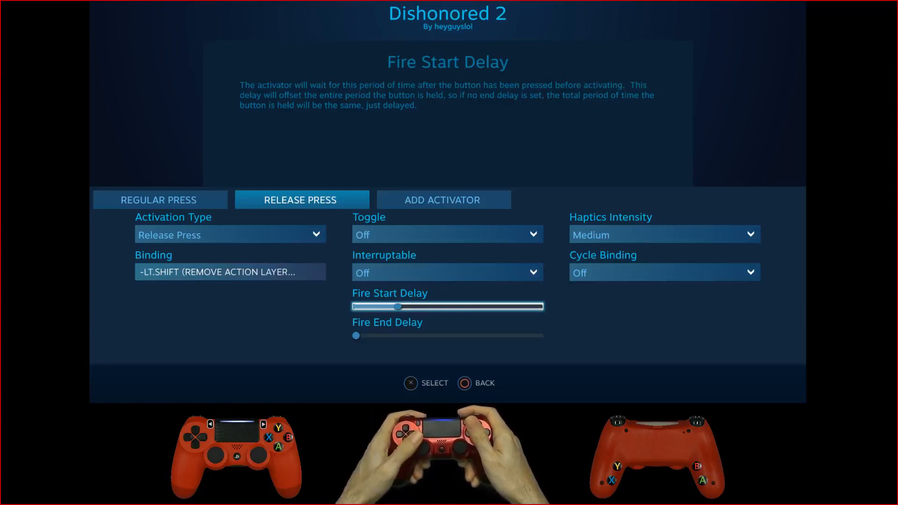
key("Right")
key("Right")
key("Right")
key("Right")
key("Right")
key("Right")
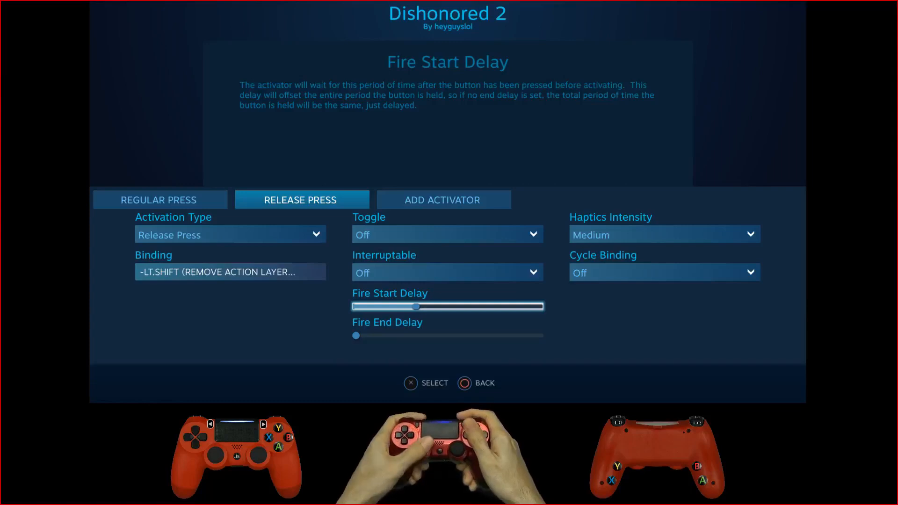
key("Right")
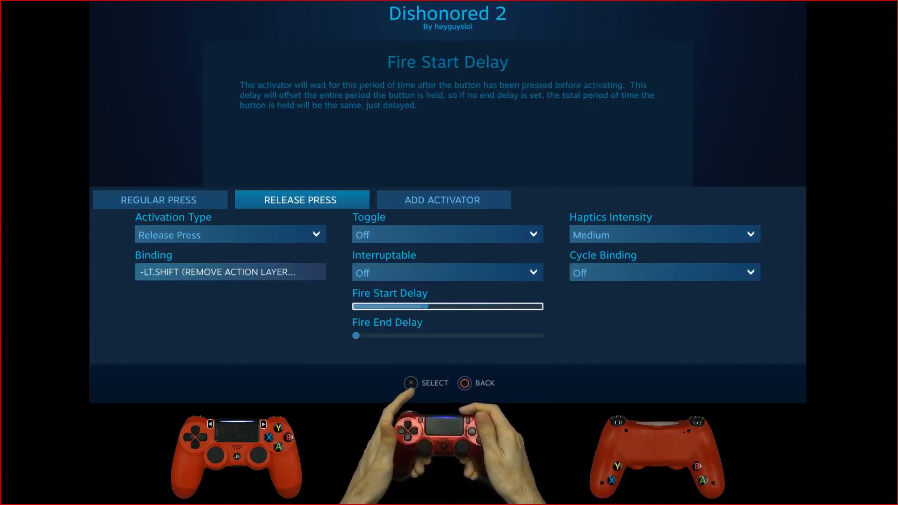
key("Escape")
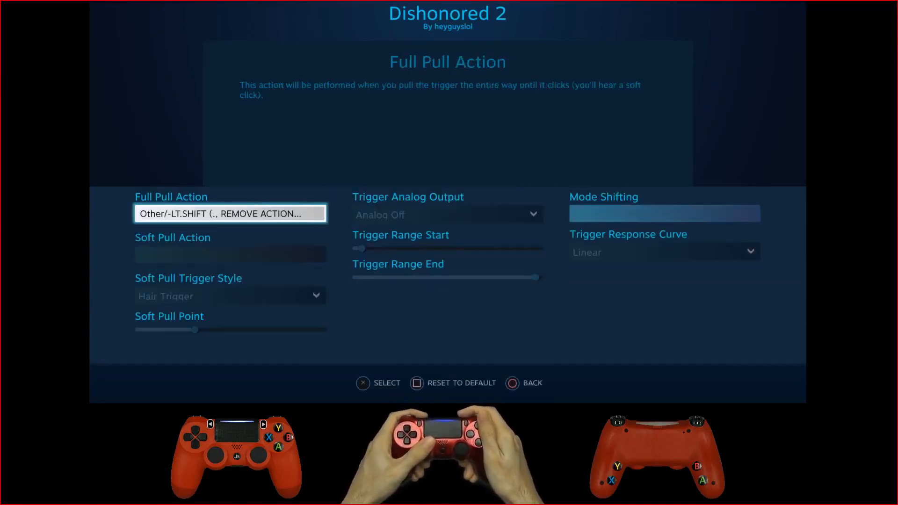
key("Escape")
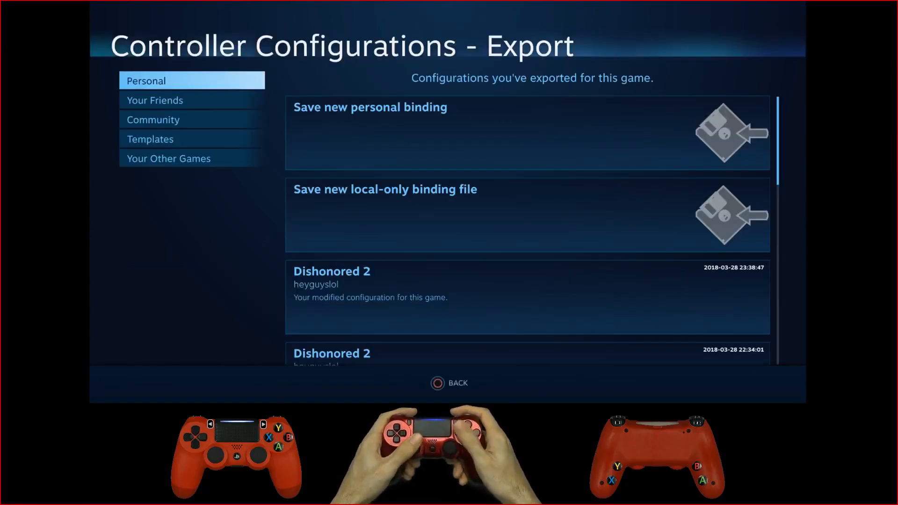
Step: Export the controller configuration as a new personal binding titled Dishonored 2, keeping the description "Your modified configuration for this game."
key("Right")
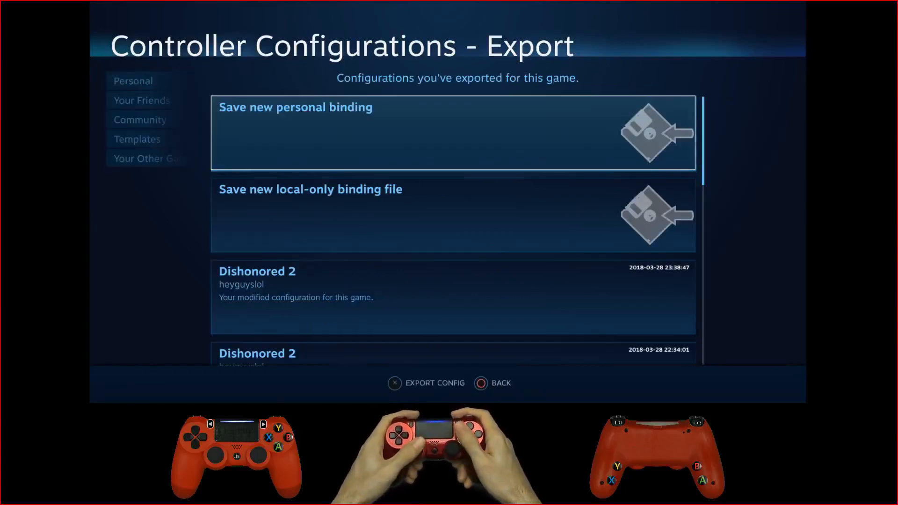
key("Return")
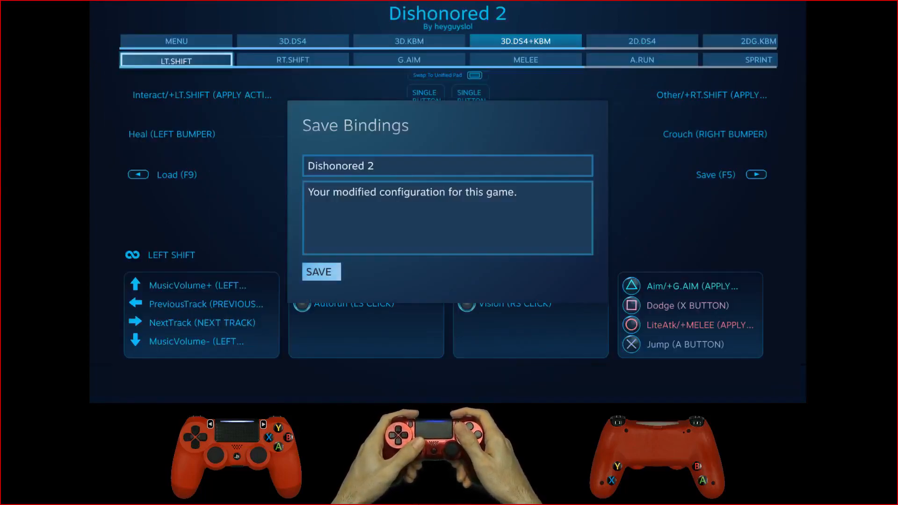
key("Return")
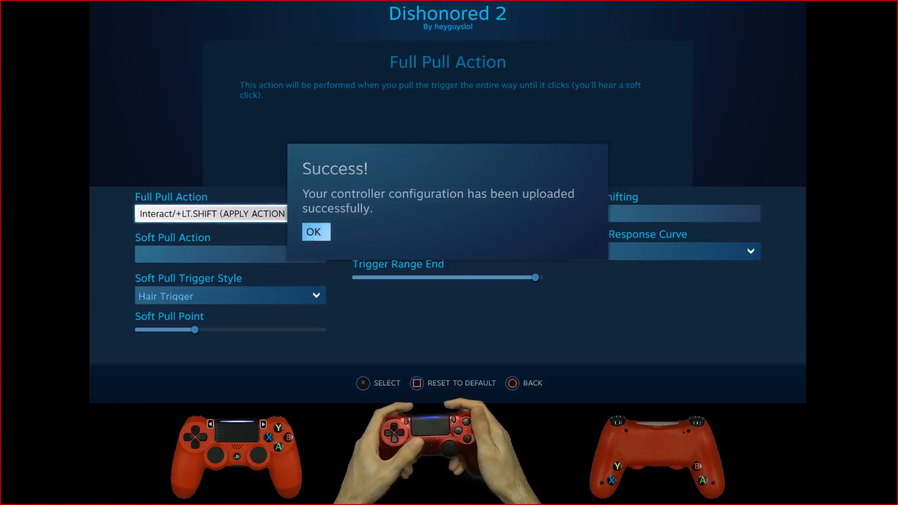
Step: Close the trigger settings and the configuration along with the upload notice, and reopen Dishonored 2's Controller Configuration
key("Escape")
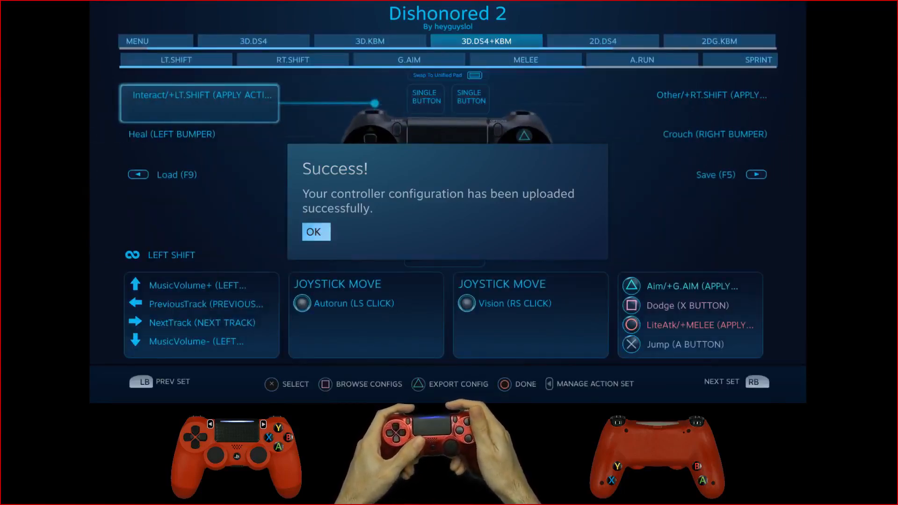
key("Escape")
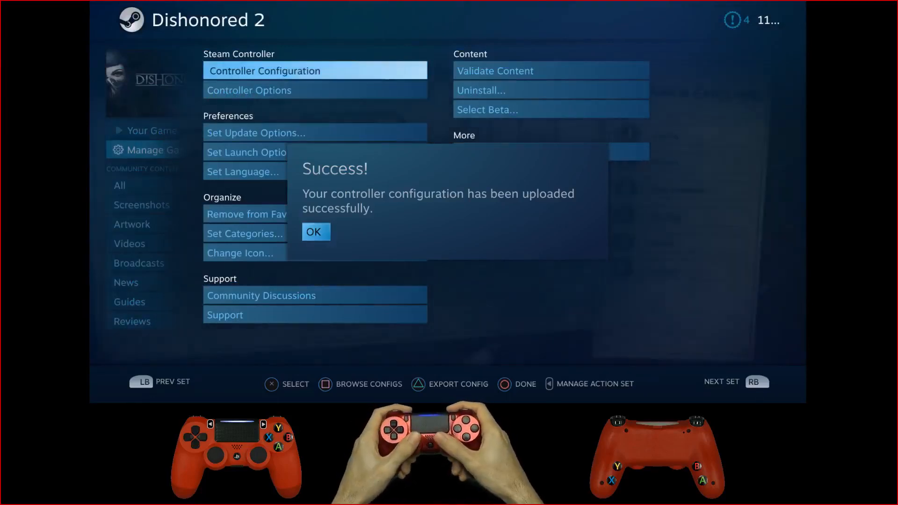
key("Return")
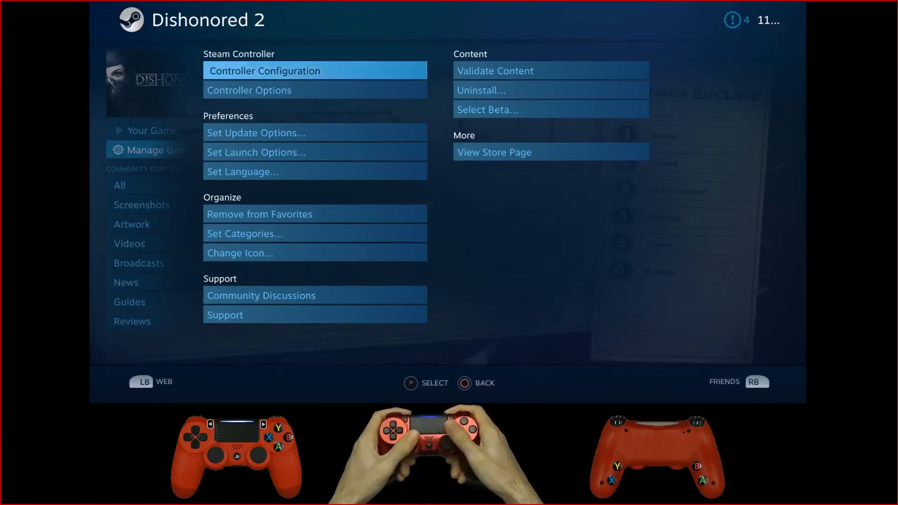
key("Return")
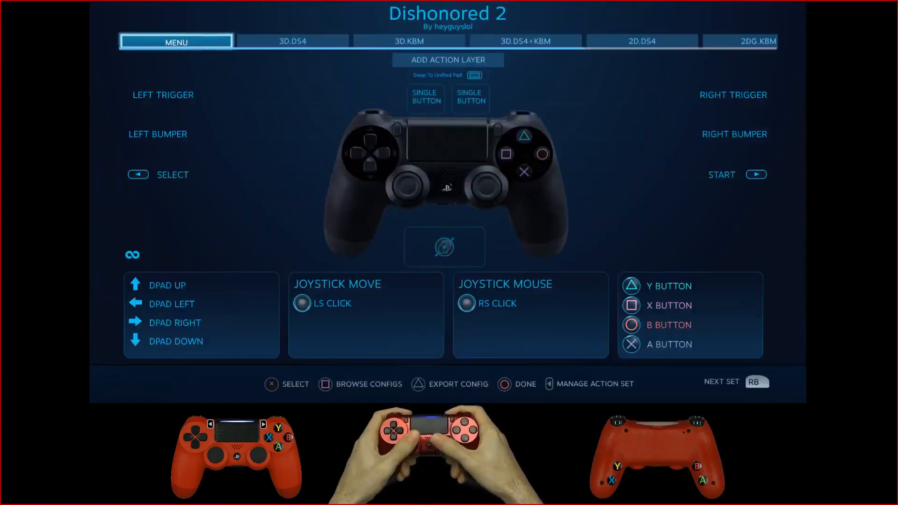